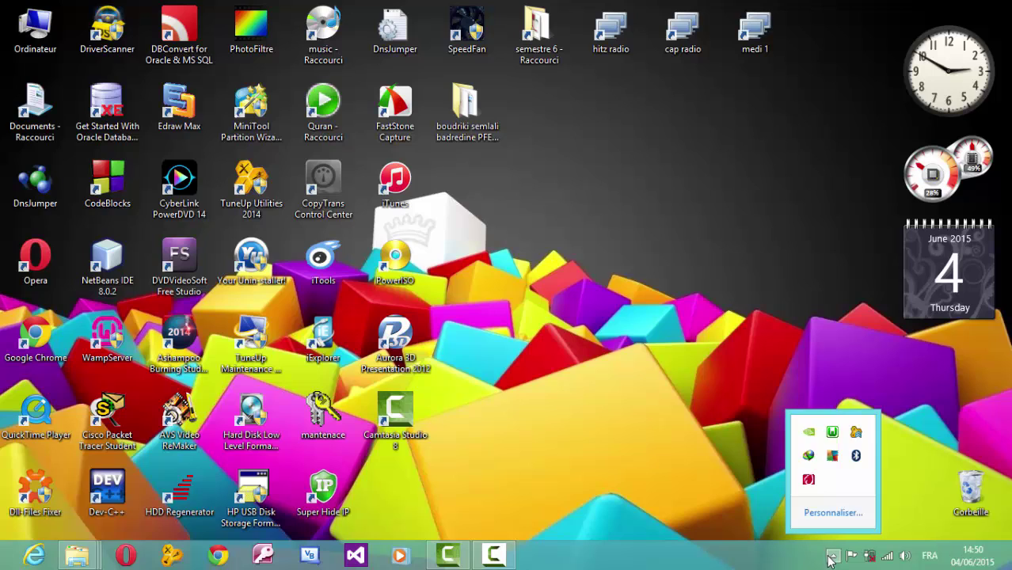
# - Check the WampServer menu and open the HBus project in Visual Studio from the PFE 2015 folder's application ADMIN subfolder
pyautogui.click(833, 435)
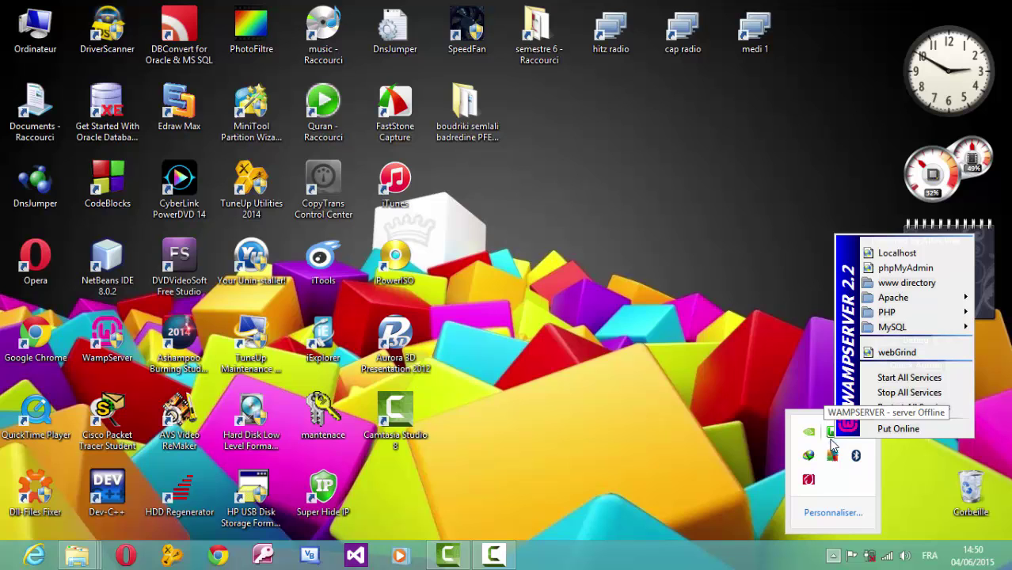
pyautogui.doubleClick(481, 123)
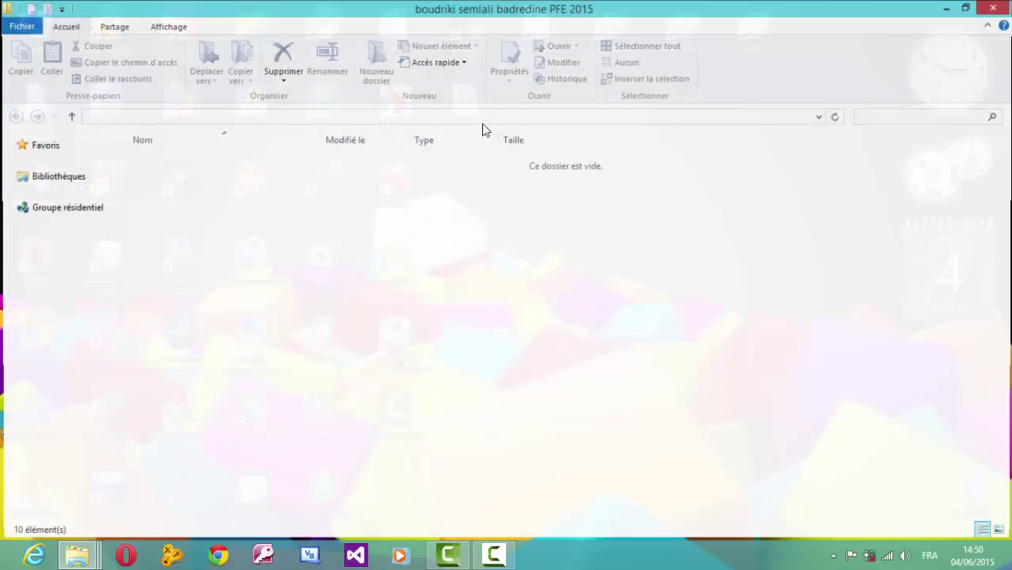
pyautogui.click(278, 171)
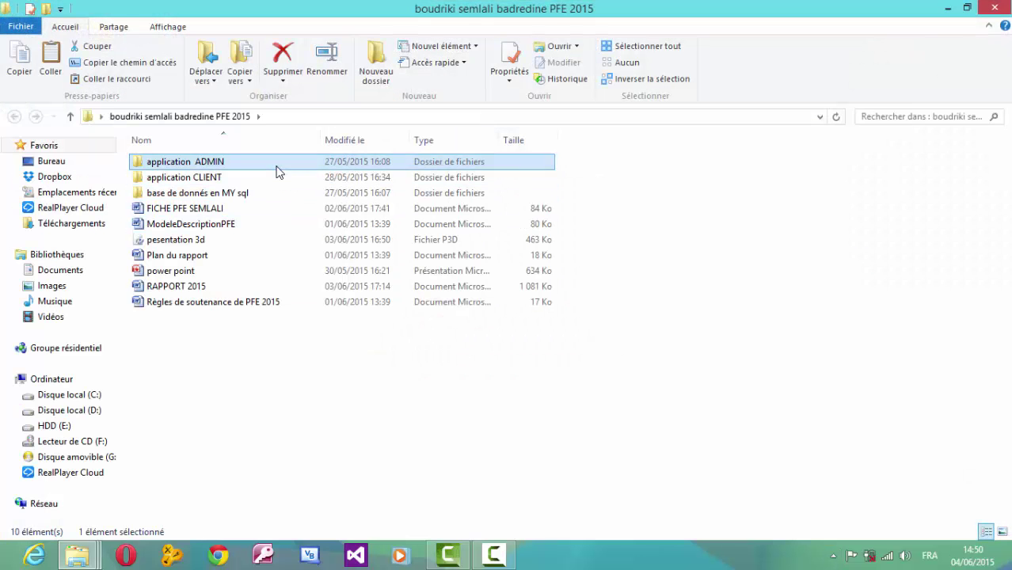
pyautogui.doubleClick(277, 171)
pyautogui.doubleClick(207, 166)
pyautogui.doubleClick(204, 164)
pyautogui.click(209, 214)
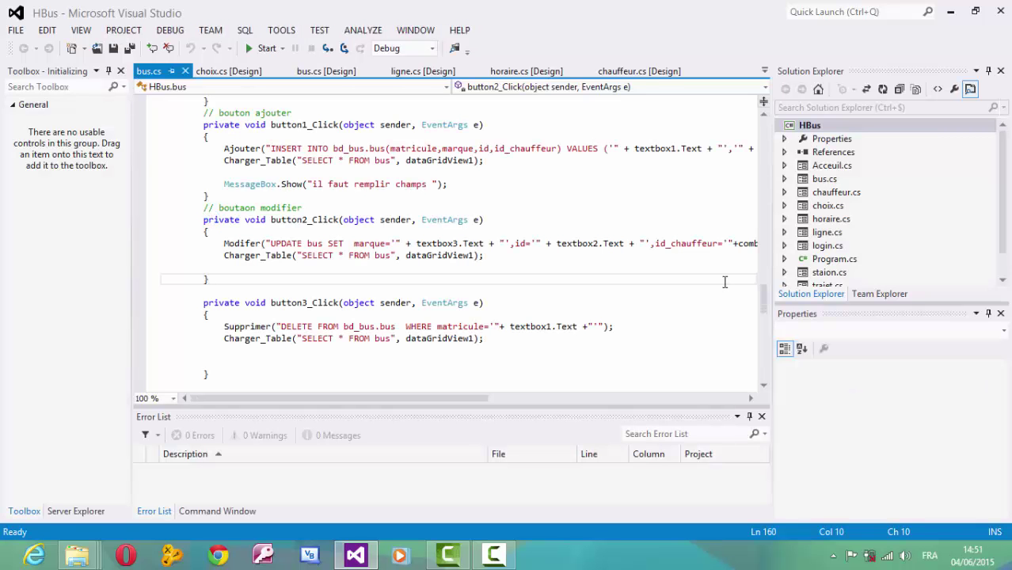
# - Examine the HBus project's source files in the solution, from Acceuil.cs and bus.cs through to login.cs
pyautogui.click(842, 218)
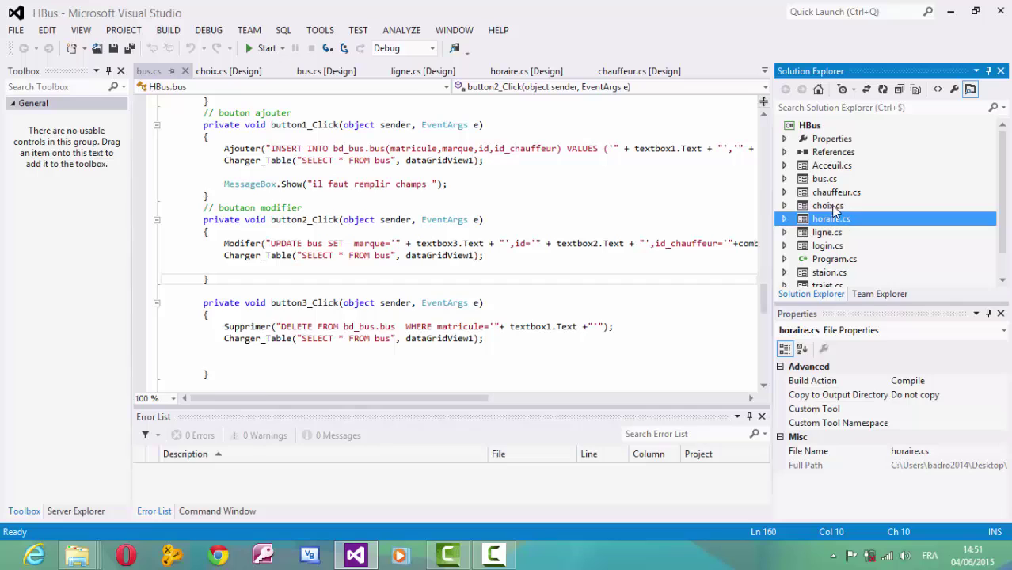
pyautogui.click(835, 206)
pyautogui.click(831, 192)
pyautogui.click(826, 180)
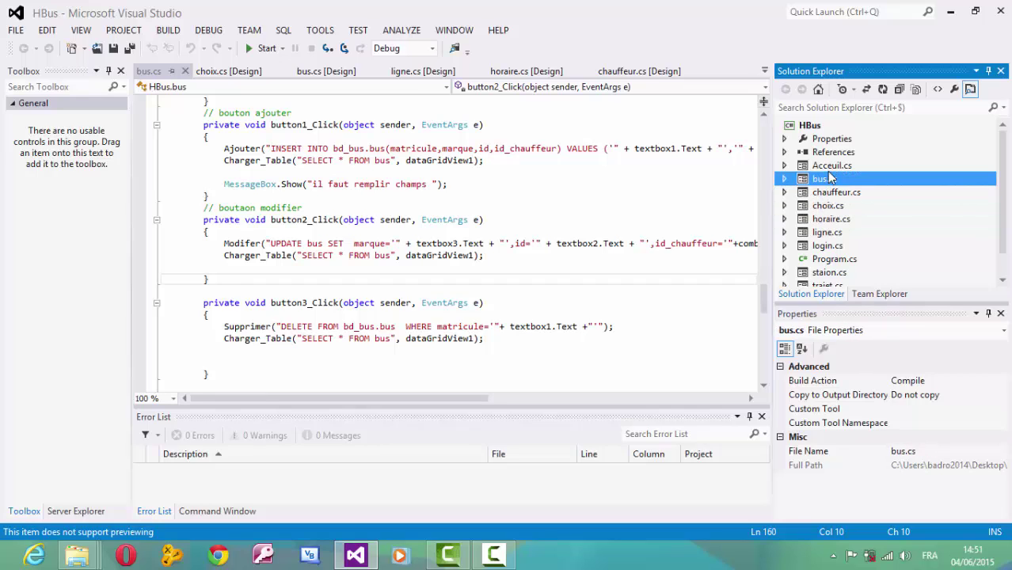
pyautogui.click(829, 167)
pyautogui.click(824, 182)
pyautogui.click(827, 194)
pyautogui.click(830, 208)
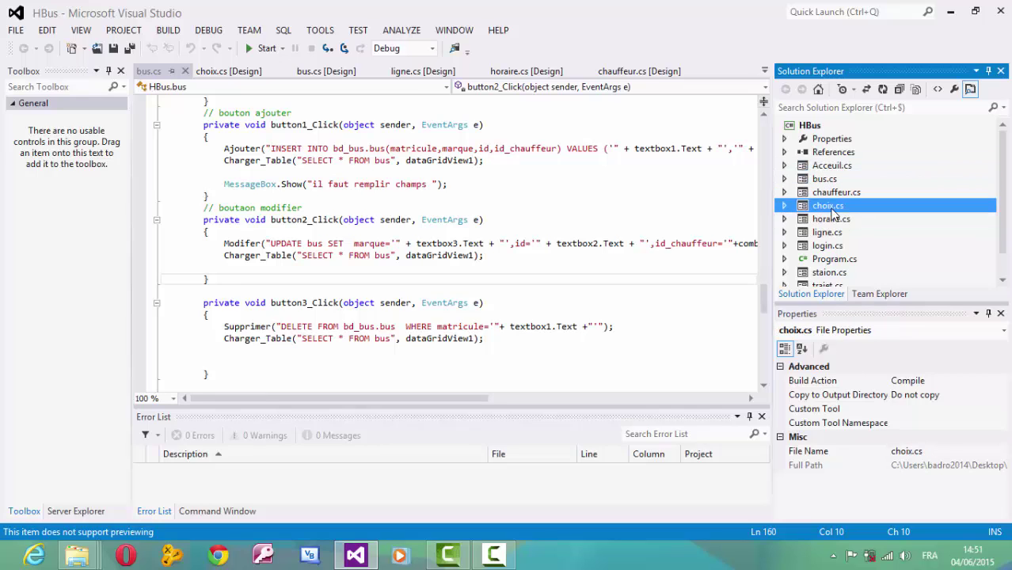
pyautogui.click(833, 220)
pyautogui.click(828, 234)
pyautogui.click(831, 247)
pyautogui.click(832, 234)
pyautogui.click(832, 221)
pyautogui.click(828, 207)
pyautogui.click(826, 194)
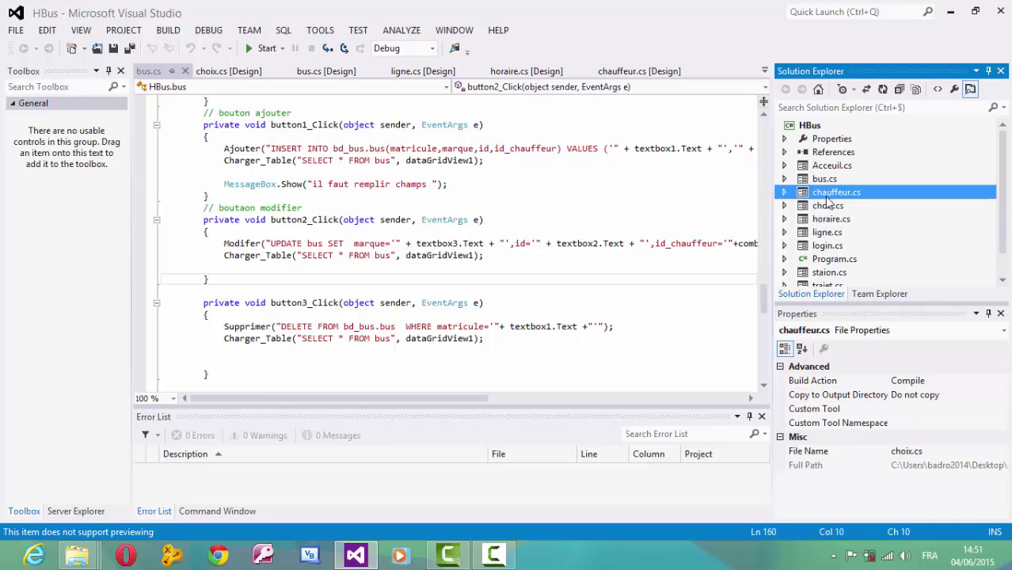
pyautogui.click(824, 182)
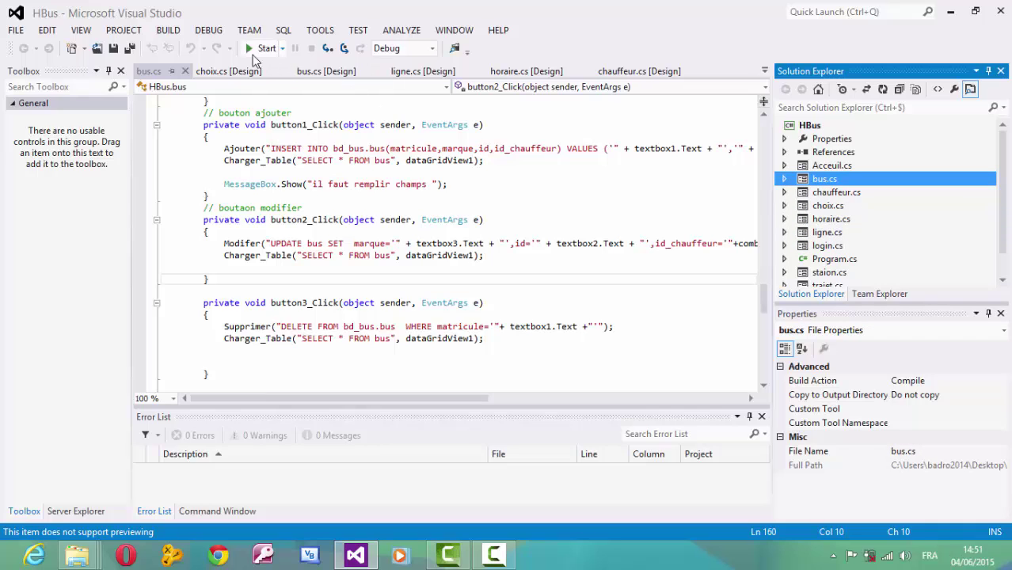
# - Run the HBus project, show its start form over the cleared desktop and open the Admin login form
pyautogui.click(253, 50)
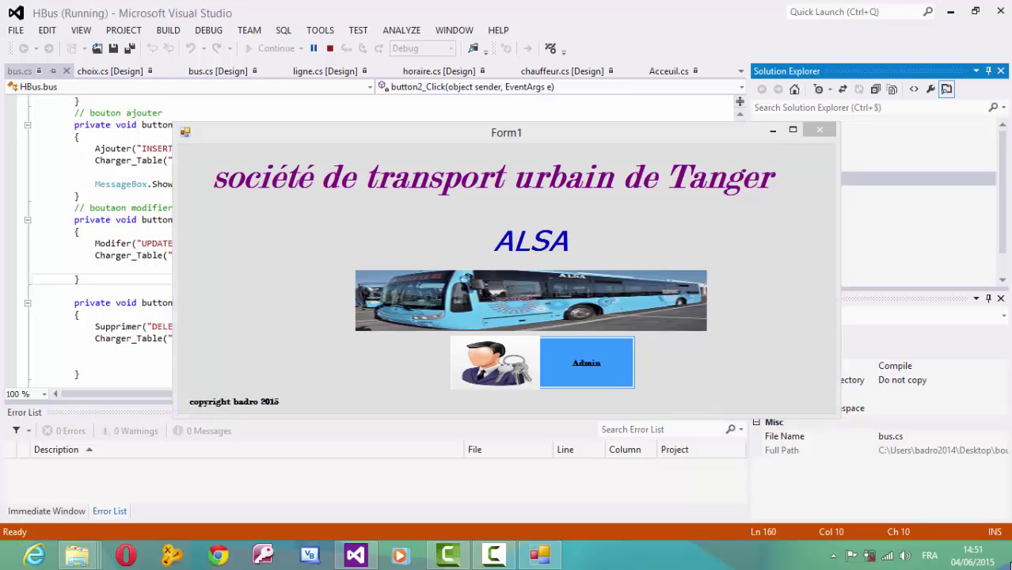
pyautogui.click(972, 556)
pyautogui.click(1010, 556)
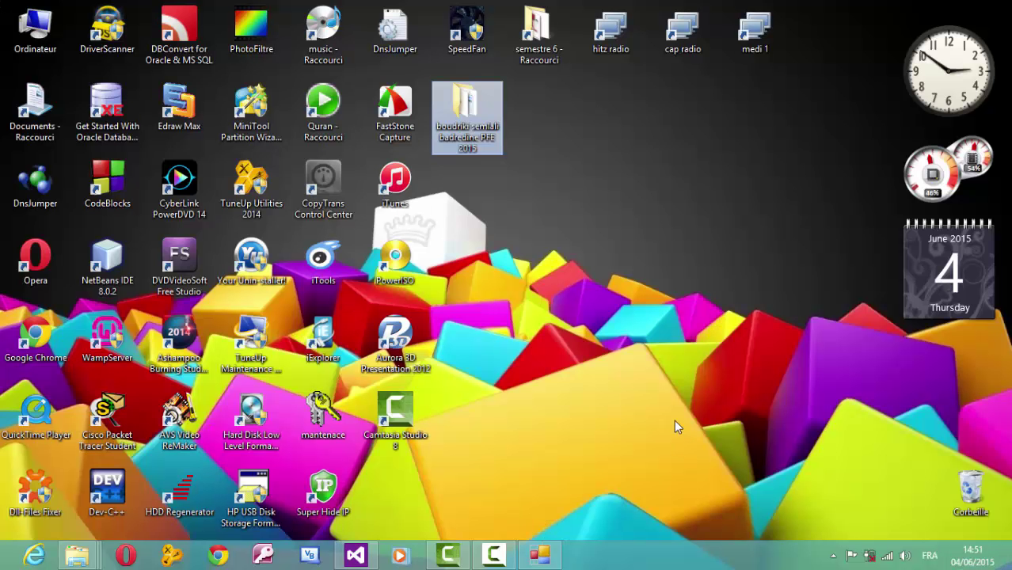
pyautogui.click(540, 556)
pyautogui.moveTo(553, 136); pyautogui.dragTo(590, 150)
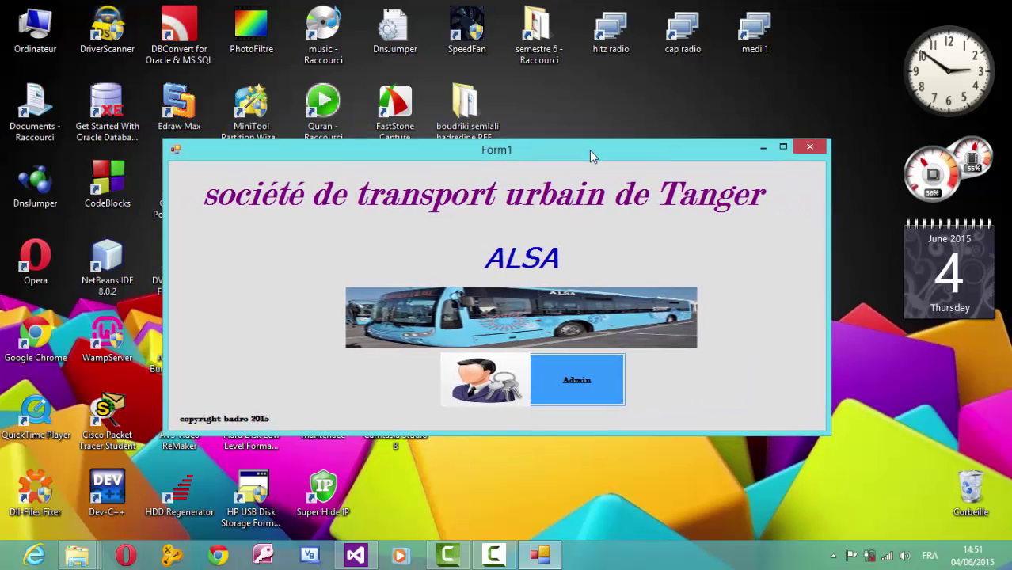
pyautogui.click(583, 381)
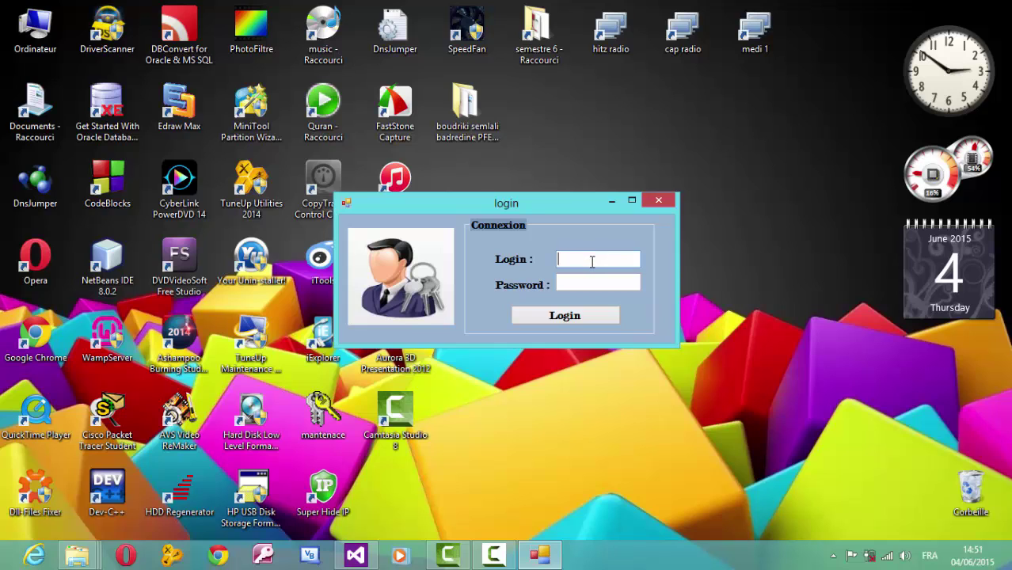
# - Try to log in with DFY as the login and a test password
pyautogui.write('DFY')
pyautogui.click(594, 283)
pyautogui.write('***')
pyautogui.click(588, 314)
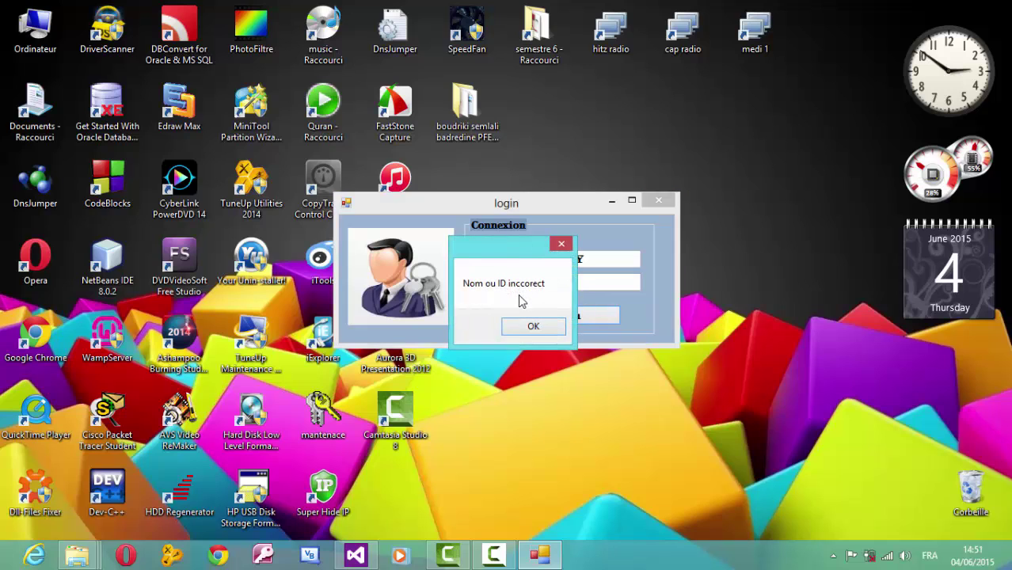
pyautogui.click(533, 327)
# - Clear the rejected entries from the Login and Password fields
pyautogui.doubleClick(593, 257)
pyautogui.press('BackSpace')
pyautogui.click(592, 282)
pyautogui.doubleClick(592, 283)
pyautogui.press('BackSpace')
# - Log in with the administrator's login name and account password, and dismiss the greeting
pyautogui.click(597, 258)
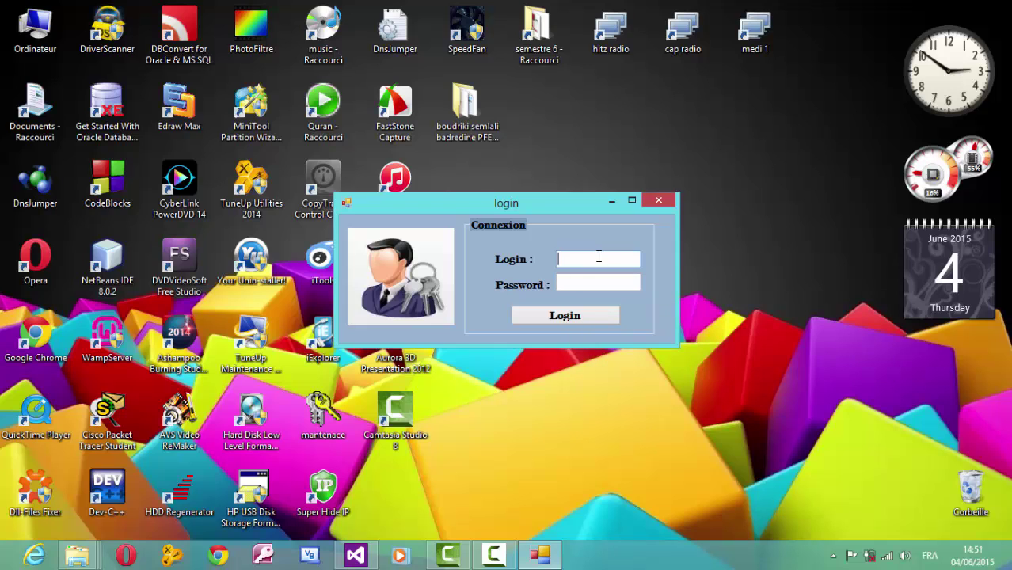
pyautogui.press('BackSpace')
pyautogui.write('badro')
pyautogui.click(615, 282)
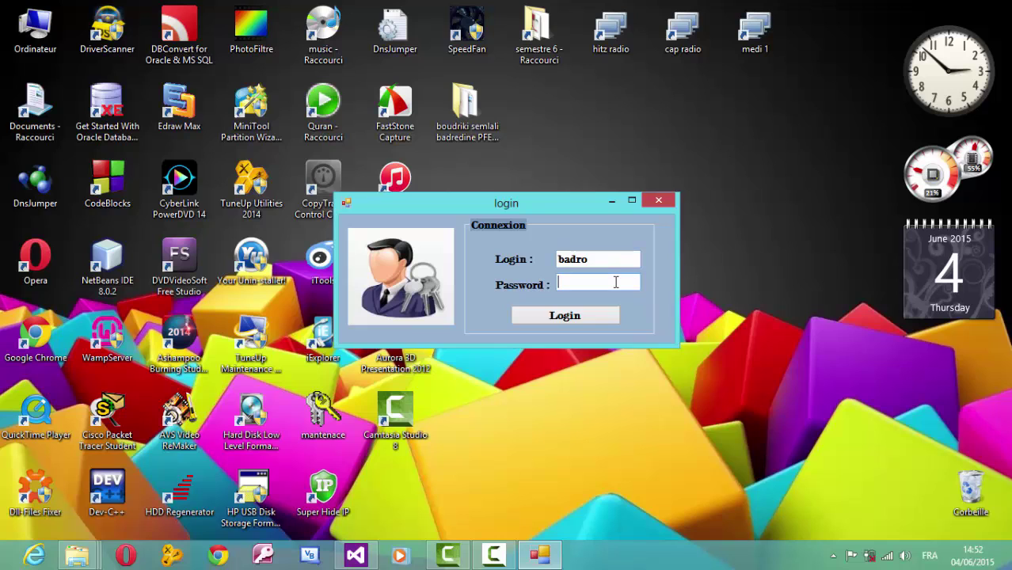
pyautogui.write('*****')
pyautogui.click(611, 317)
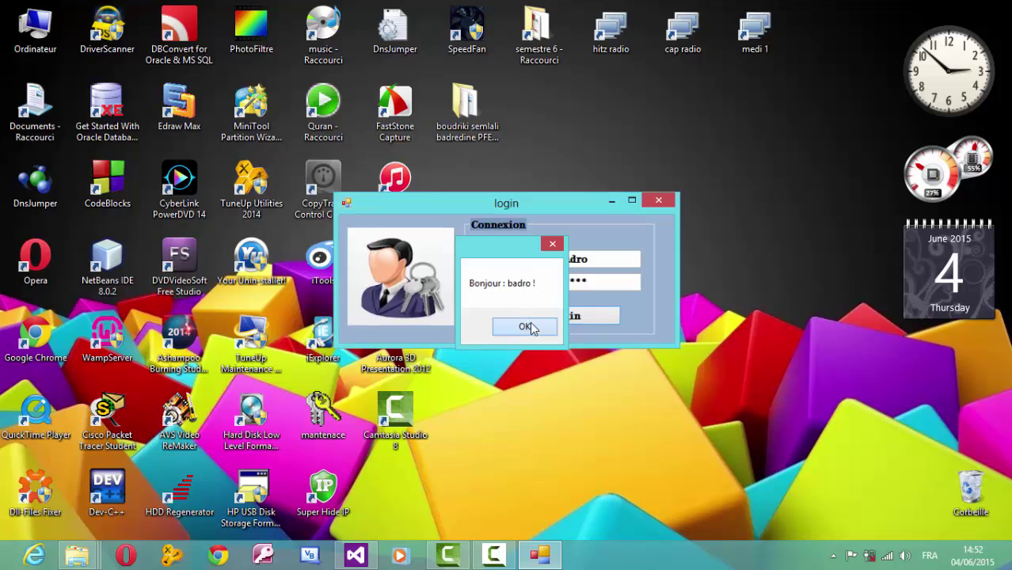
pyautogui.click(528, 323)
# - Reposition the choix window and view the bus, chauffeur and horaire forms, returning to the choice menu after each
pyautogui.moveTo(462, 84); pyautogui.dragTo(589, 127)
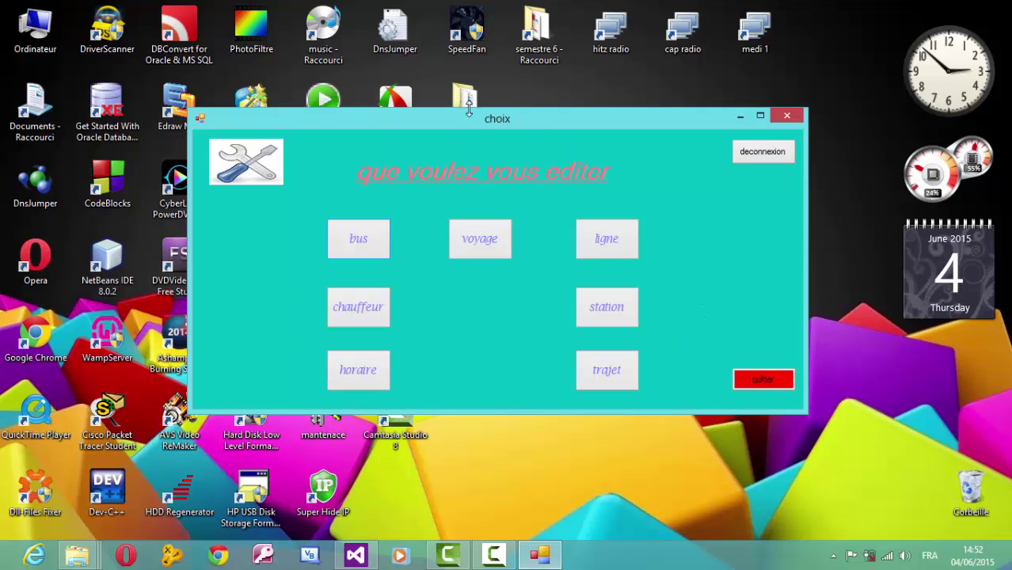
pyautogui.moveTo(480, 114); pyautogui.dragTo(511, 100)
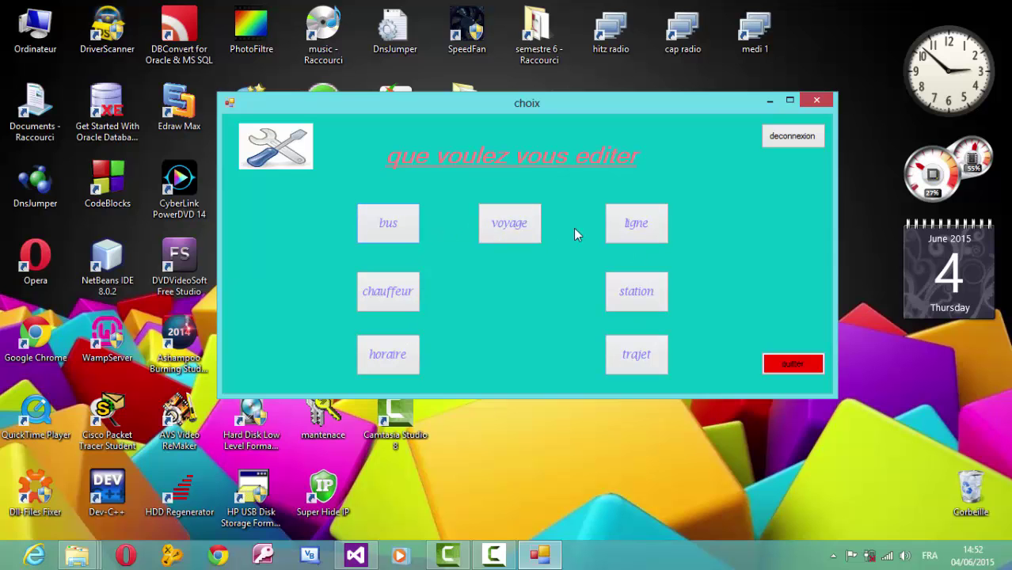
pyautogui.click(407, 235)
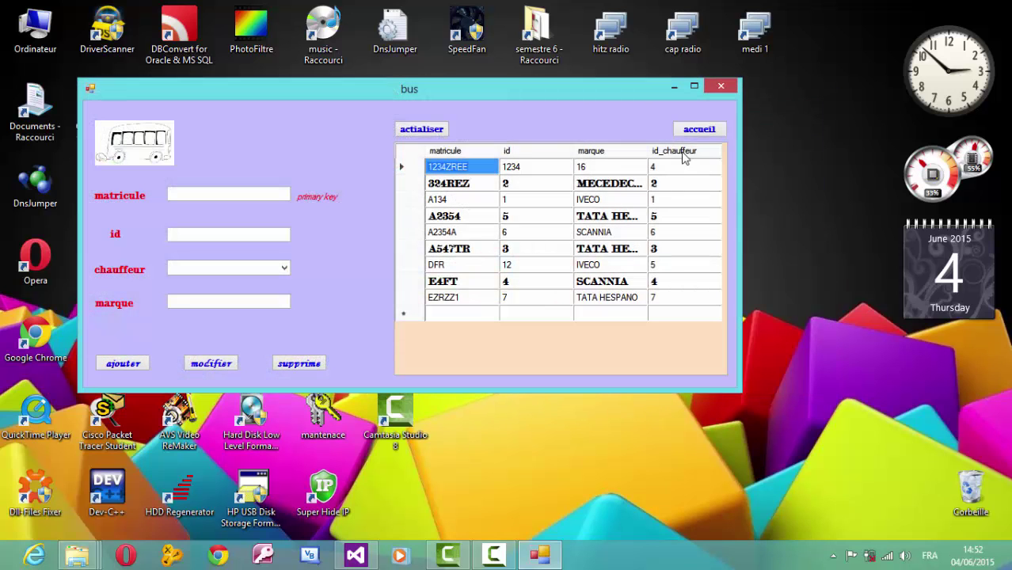
pyautogui.click(697, 131)
pyautogui.click(278, 295)
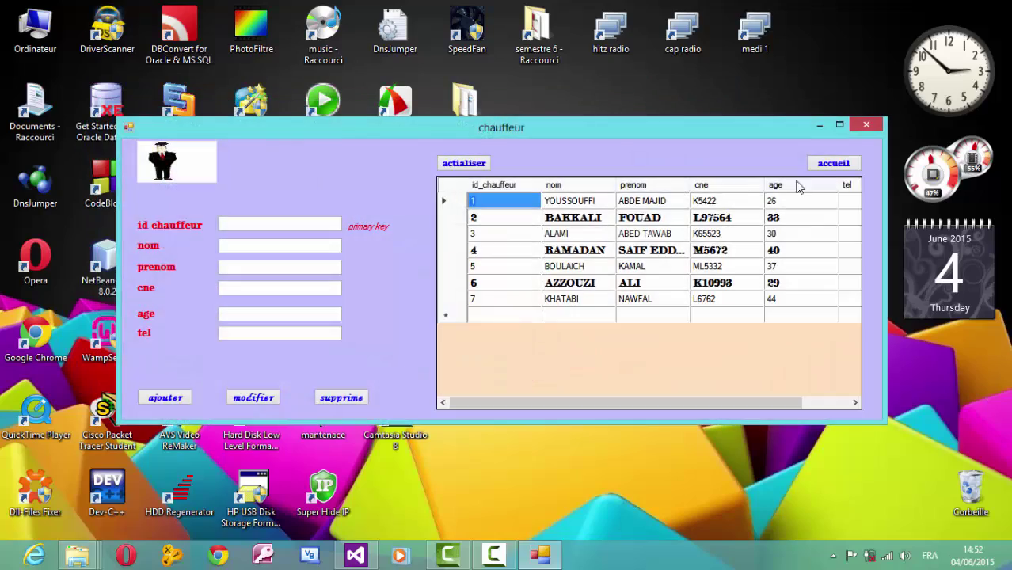
pyautogui.click(833, 163)
pyautogui.click(177, 292)
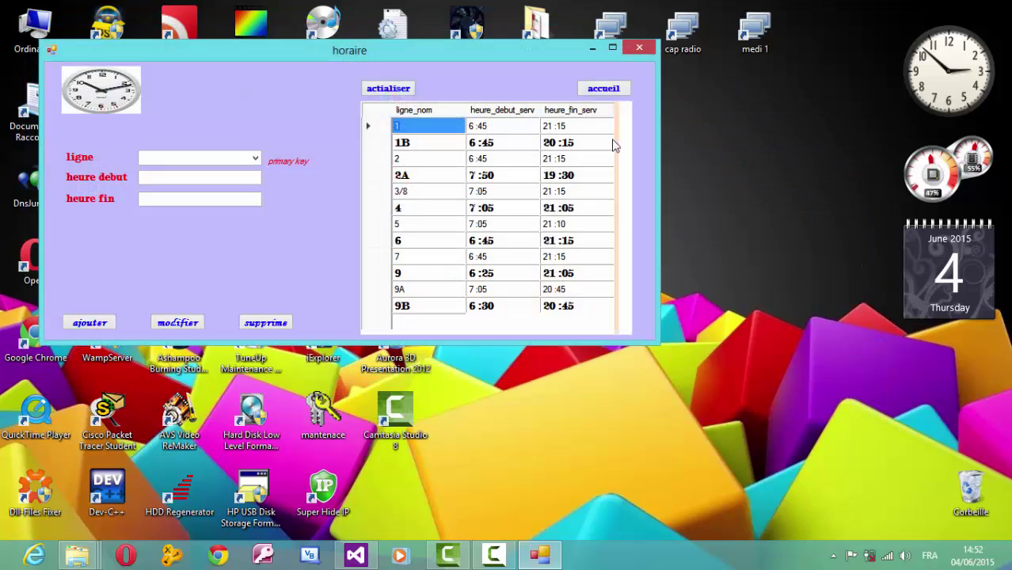
pyautogui.click(603, 91)
# - View the voyage, ligne, station and trajet forms, including the frequency columns of the trajet table, and return to the choice menu
pyautogui.click(342, 203)
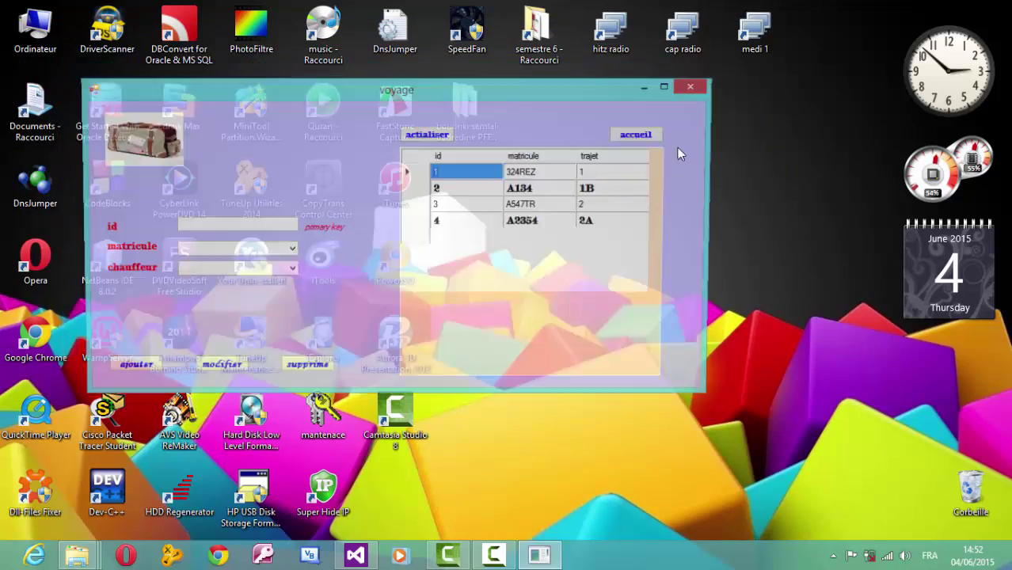
pyautogui.click(630, 133)
pyautogui.click(523, 230)
pyautogui.click(604, 158)
pyautogui.click(465, 230)
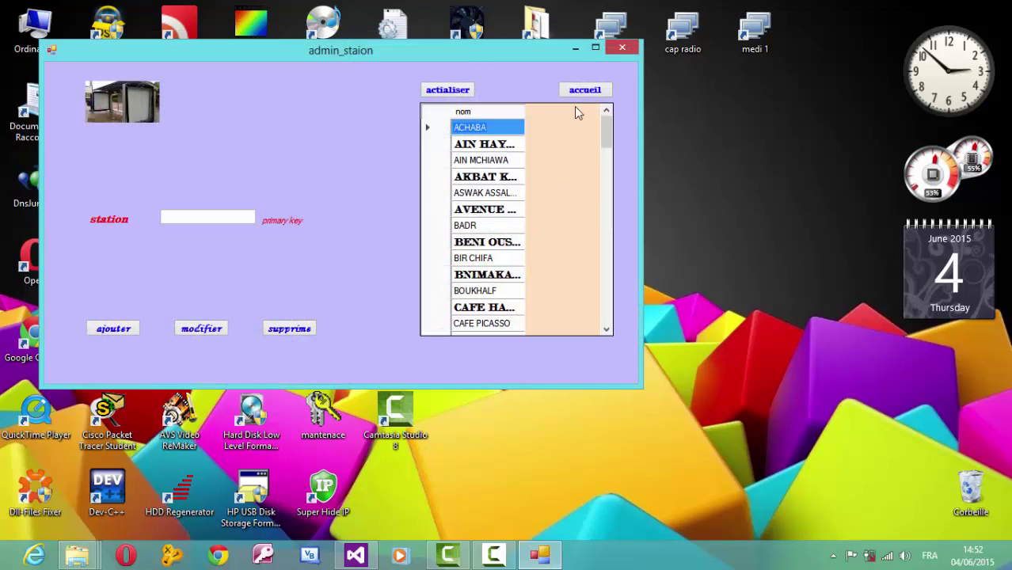
pyautogui.click(584, 90)
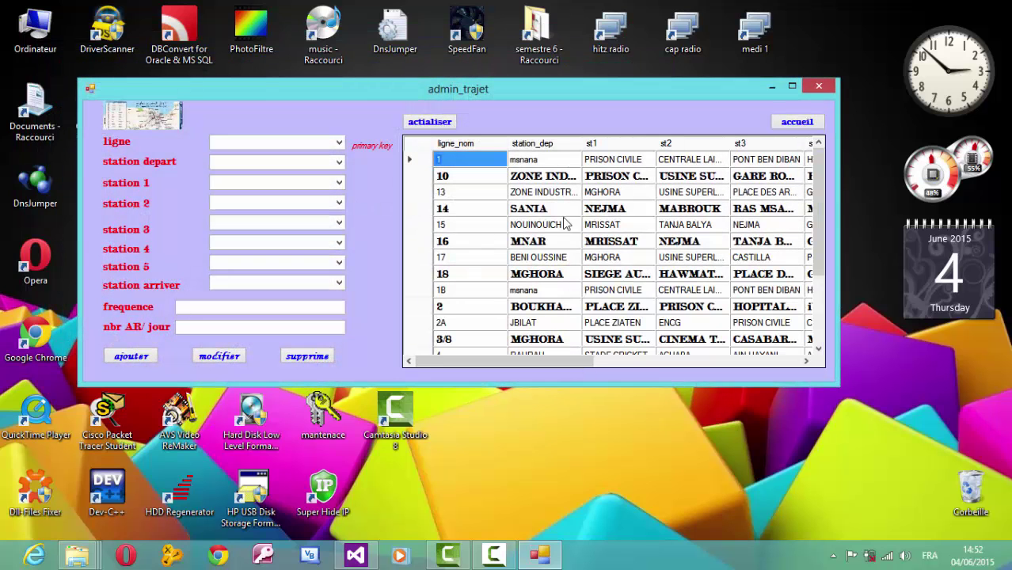
pyautogui.moveTo(554, 359); pyautogui.dragTo(703, 360)
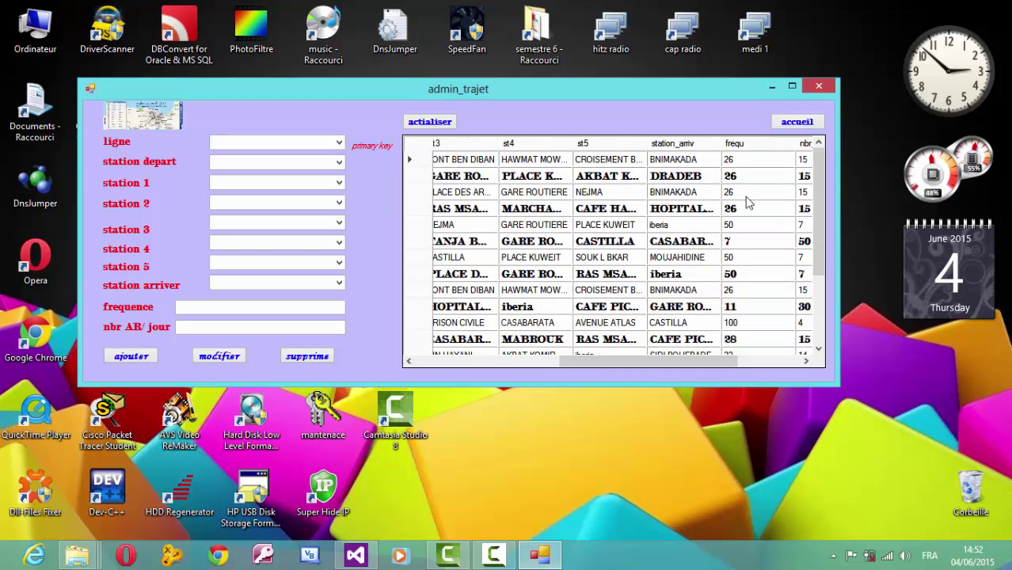
pyautogui.click(787, 124)
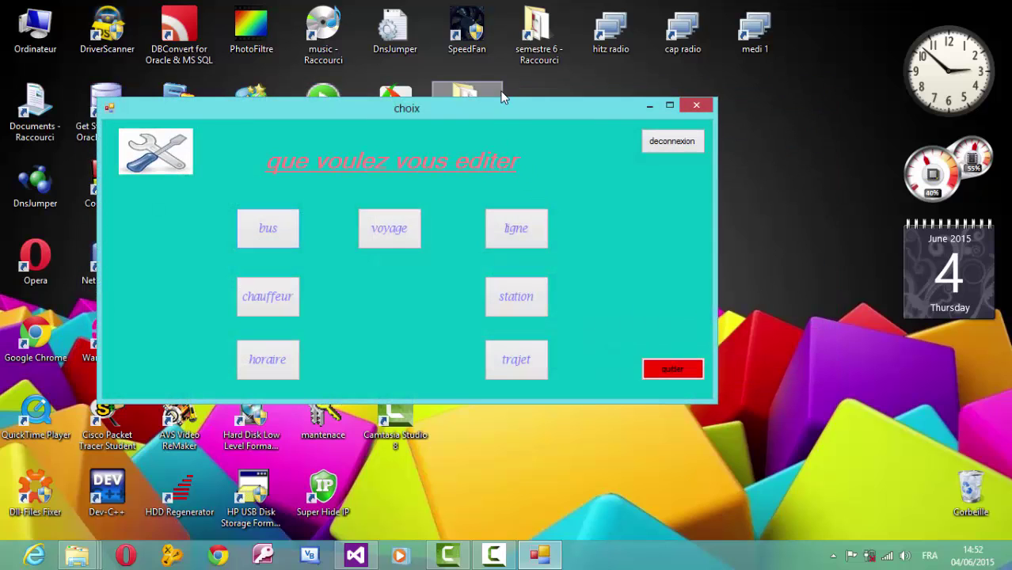
# - Open the bus form, load the record of bus A134 into its fields and view the available chauffeur choices
pyautogui.moveTo(511, 107); pyautogui.dragTo(707, 132)
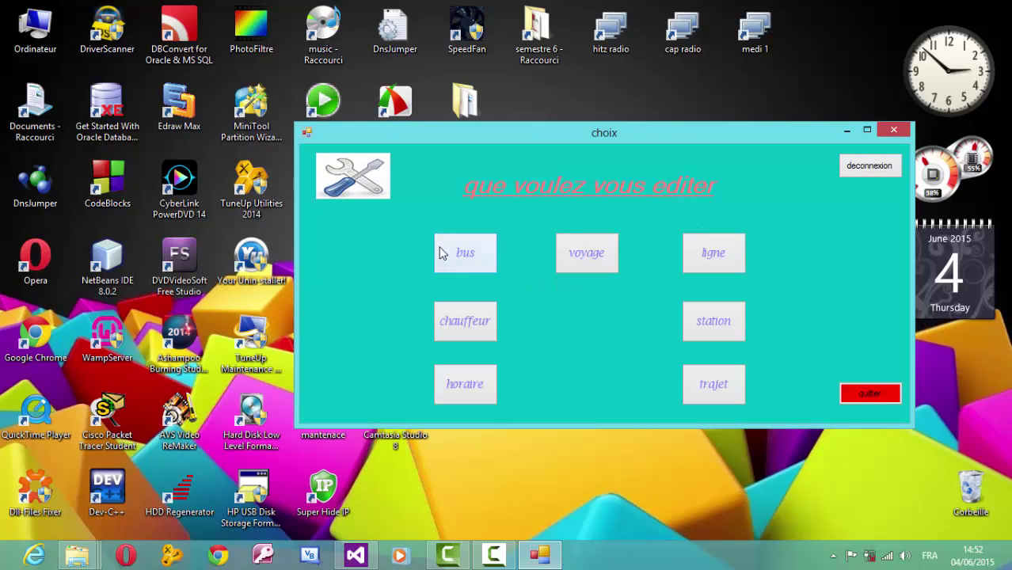
pyautogui.click(482, 271)
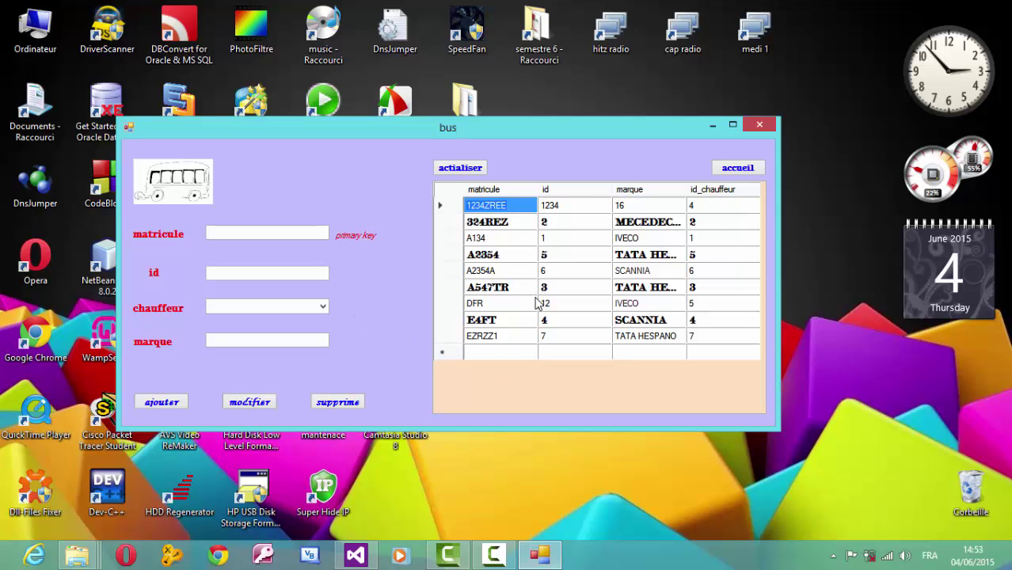
pyautogui.click(634, 238)
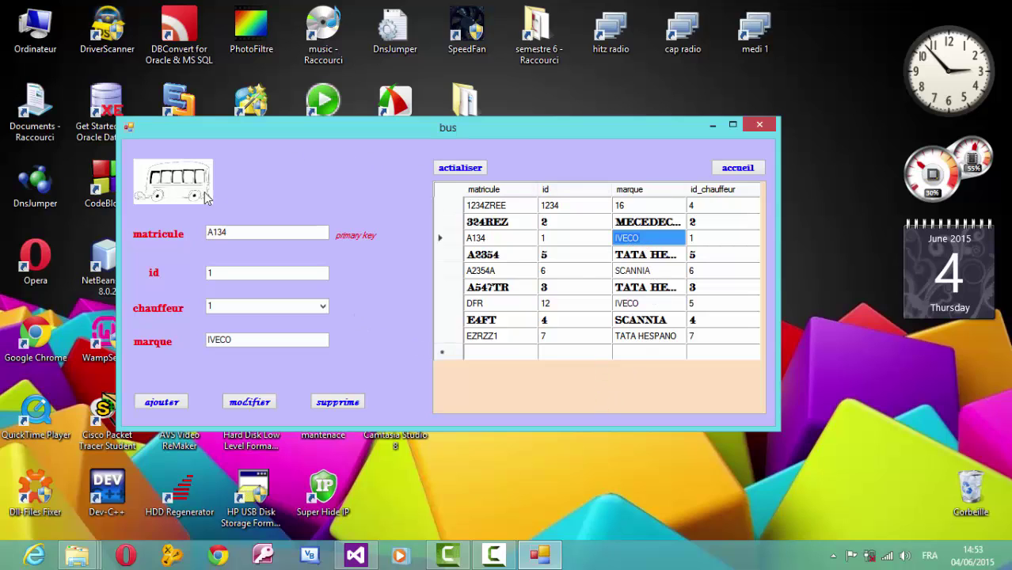
pyautogui.click(241, 234)
pyautogui.click(323, 308)
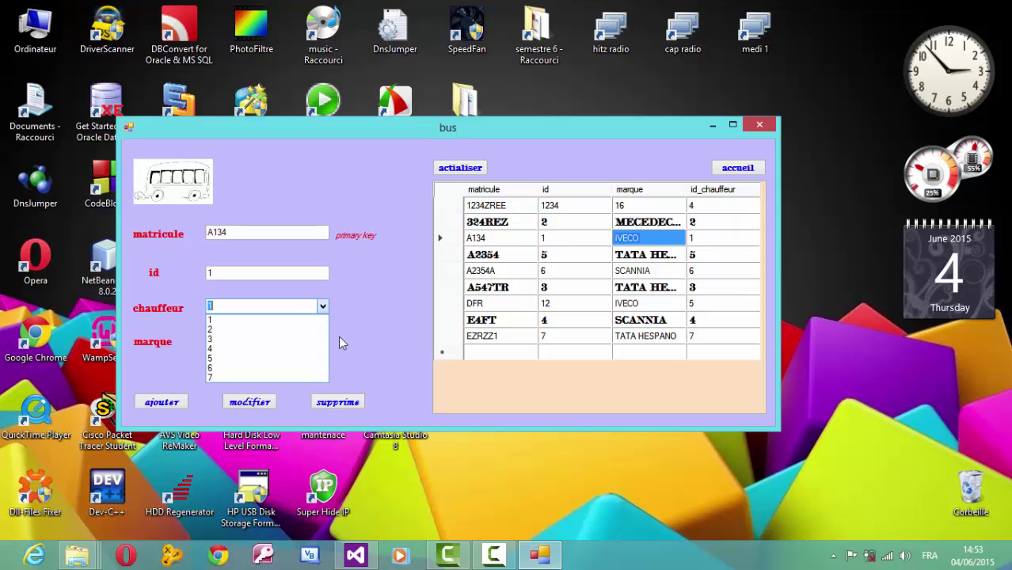
pyautogui.click(369, 331)
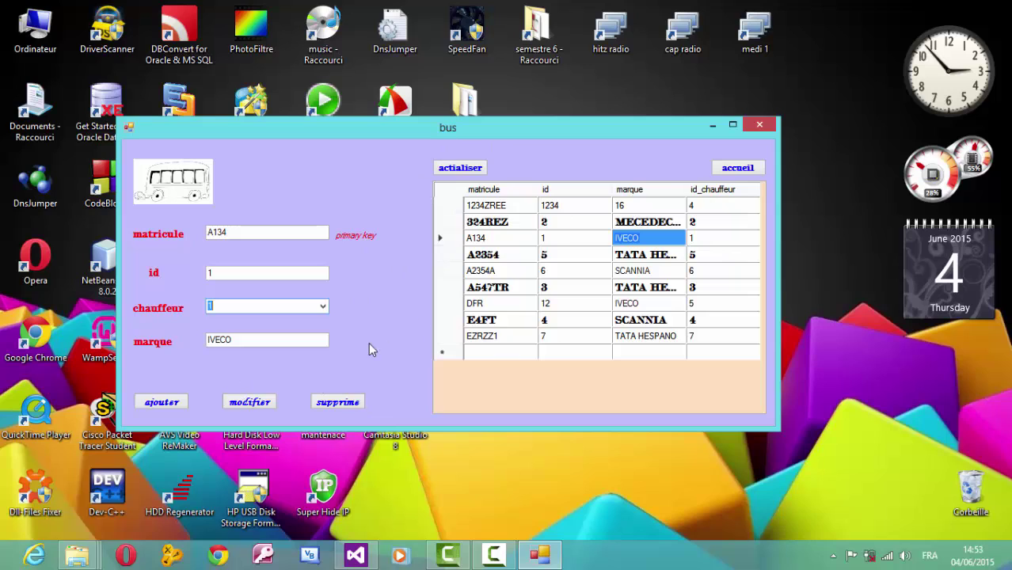
# - Clear the matricule, id and marque fields of the bus form for a new record
pyautogui.doubleClick(241, 234)
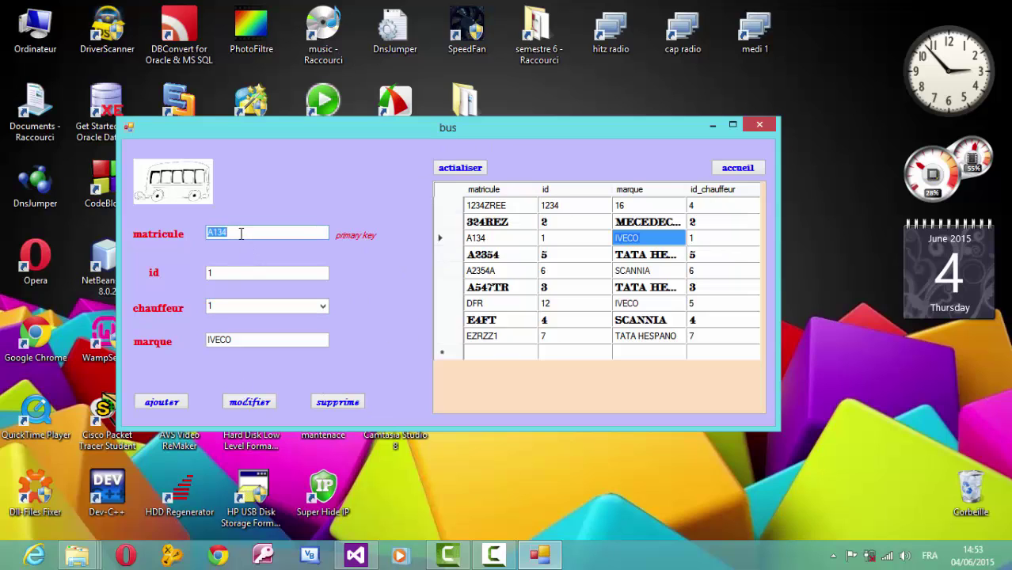
pyautogui.doubleClick(241, 272)
pyautogui.press('BackSpace')
pyautogui.doubleClick(295, 339)
pyautogui.press('BackSpace')
# - Enter matricule 123AZE and id 88 for the new bus, and choose chauffeur 6
pyautogui.click(232, 230)
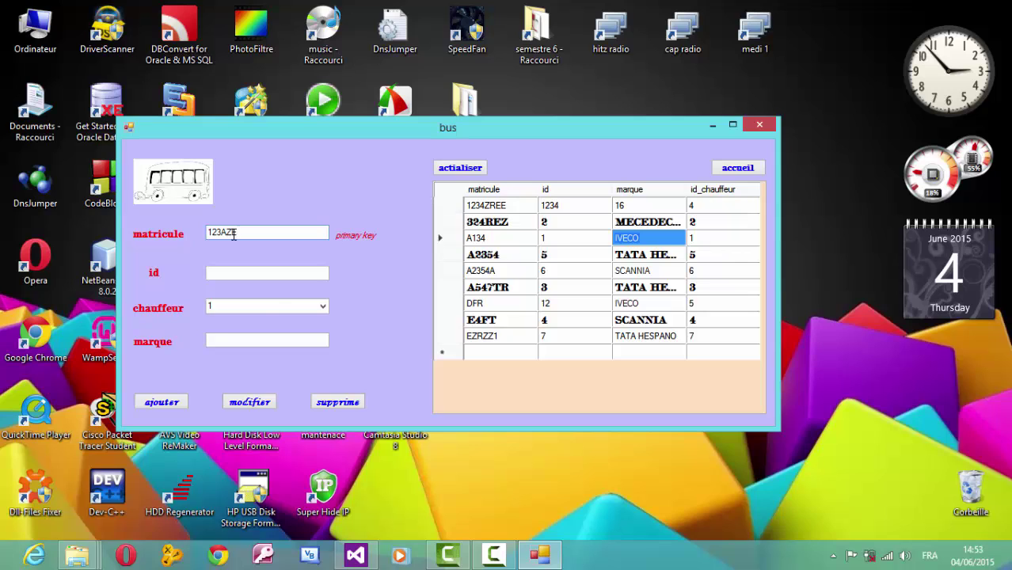
pyautogui.click(246, 276)
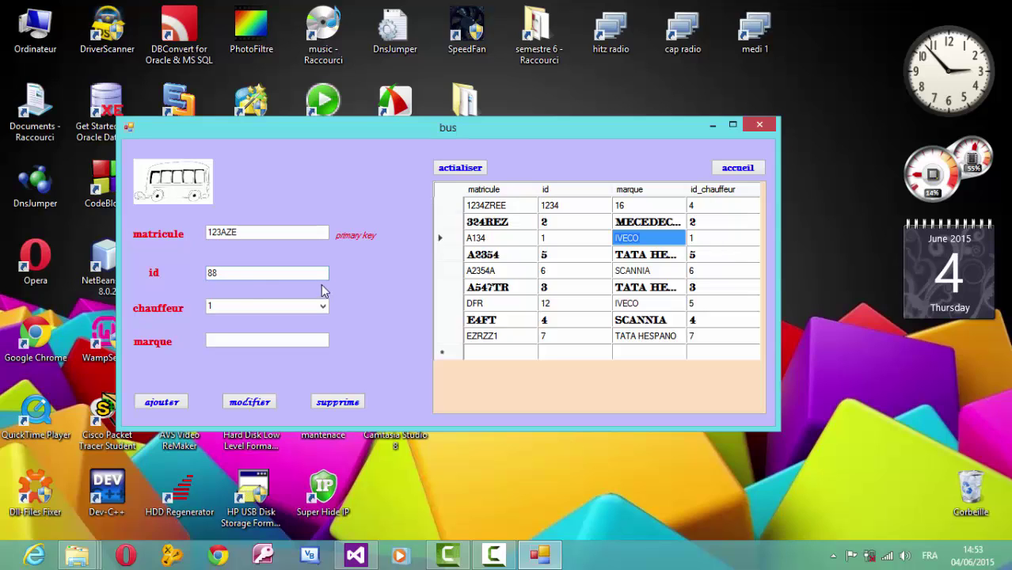
pyautogui.click(323, 307)
pyautogui.click(299, 368)
# - Set the marque to IVECO, add the new bus record and dismiss the messages
pyautogui.click(253, 344)
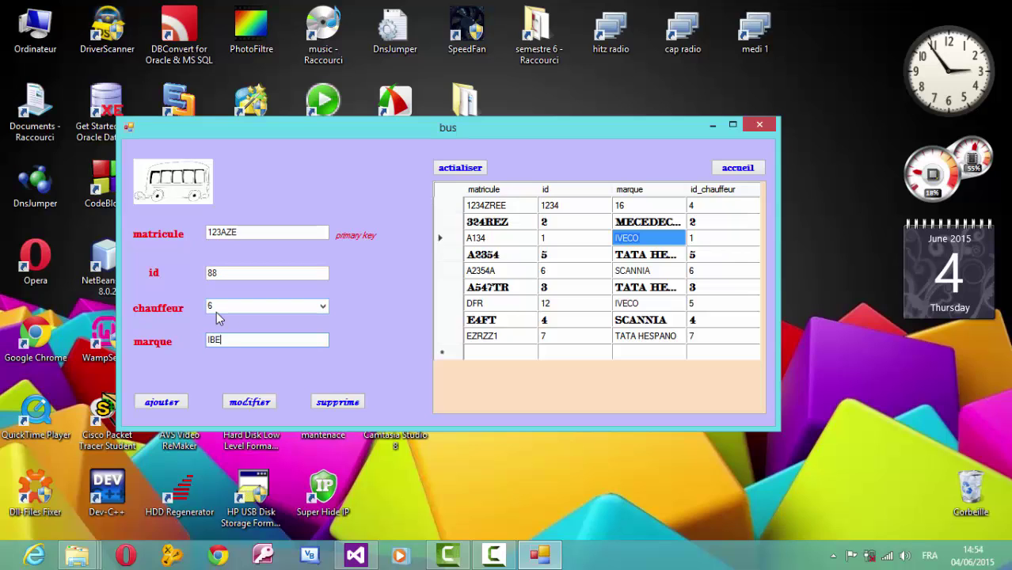
pyautogui.write('IBECO')
pyautogui.press('BackSpace')
pyautogui.press('BackSpace')
pyautogui.press('BackSpace')
pyautogui.click(162, 405)
pyautogui.moveTo(500, 262); pyautogui.dragTo(353, 242)
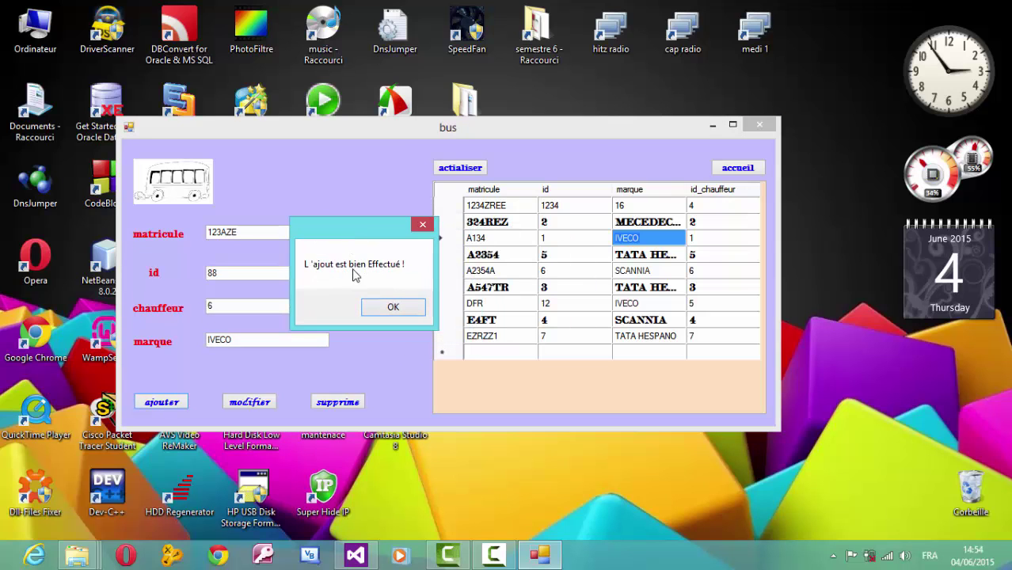
pyautogui.click(393, 307)
pyautogui.click(532, 327)
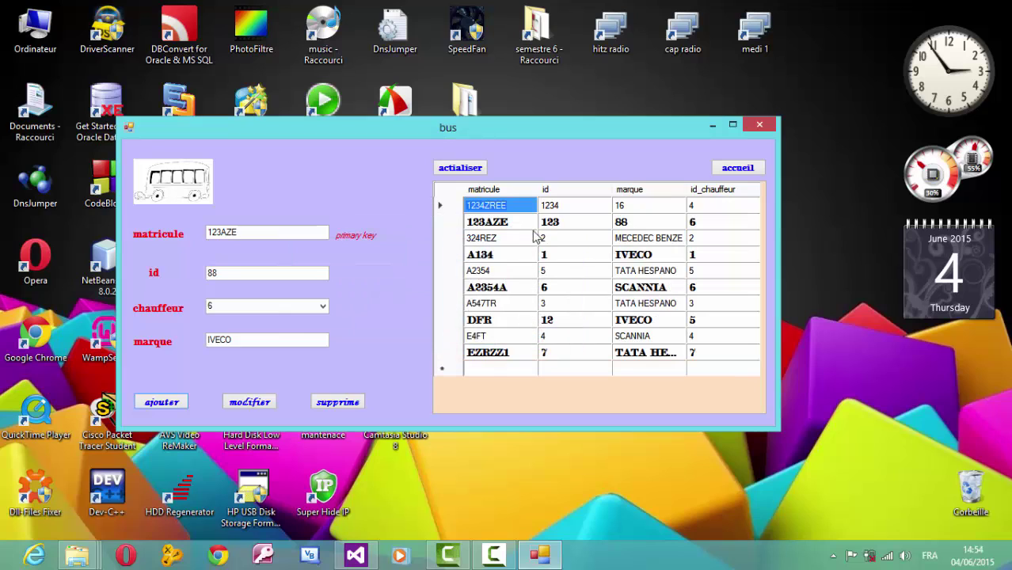
# - Load the record of bus 1234ZREE from the table into the form fields
pyautogui.click(570, 210)
pyautogui.click(634, 208)
pyautogui.click(697, 208)
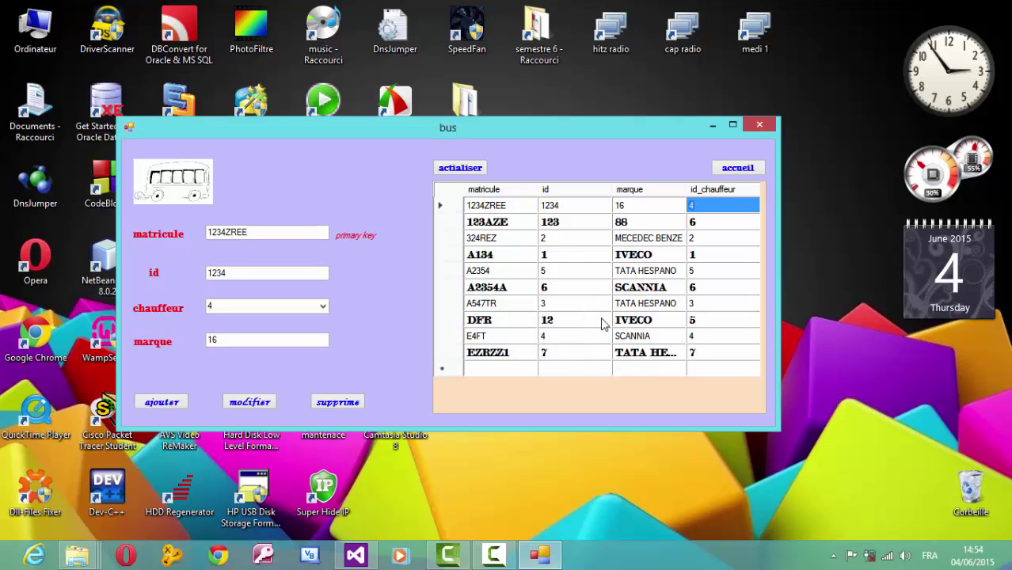
pyautogui.click(495, 207)
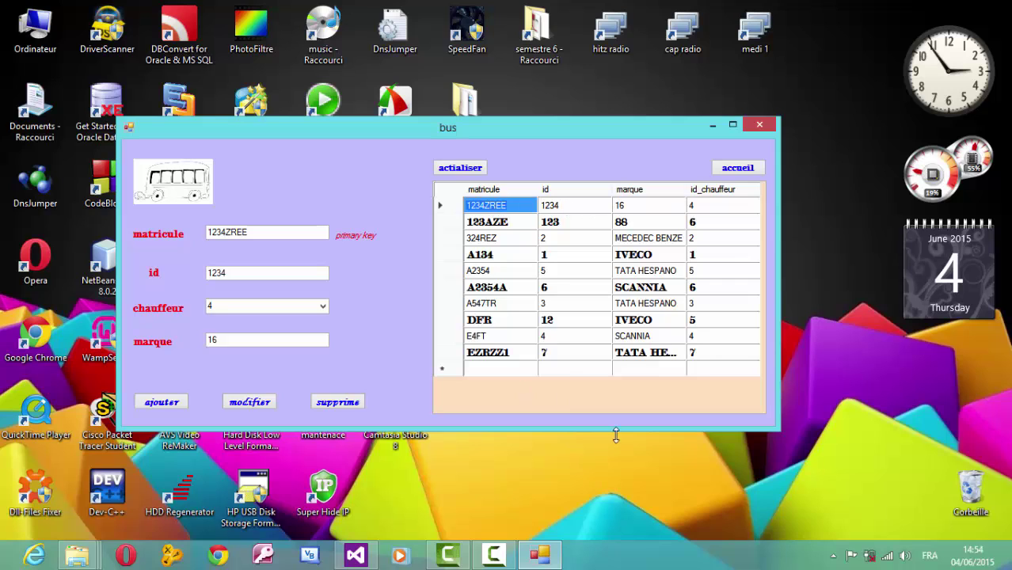
# - Open phpMyAdmin from WampServer and display the rows of the bus table in the bd_bus database
pyautogui.click(835, 557)
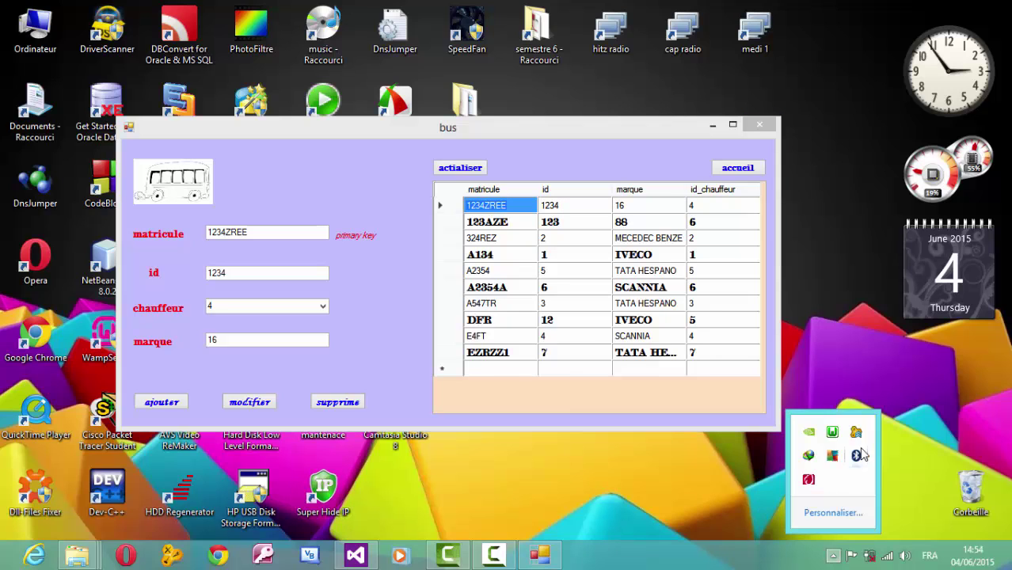
pyautogui.click(830, 436)
pyautogui.click(895, 269)
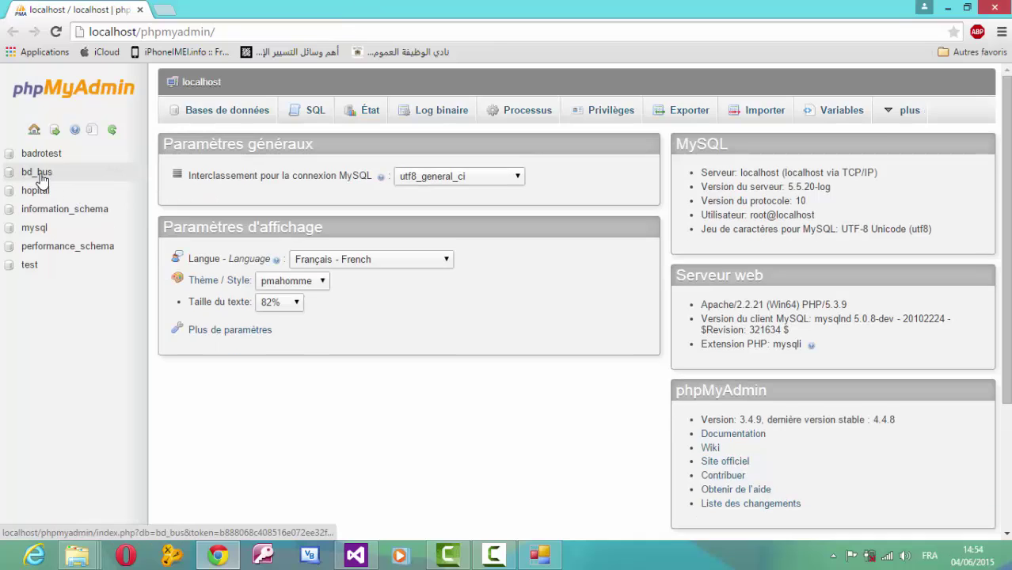
pyautogui.click(40, 175)
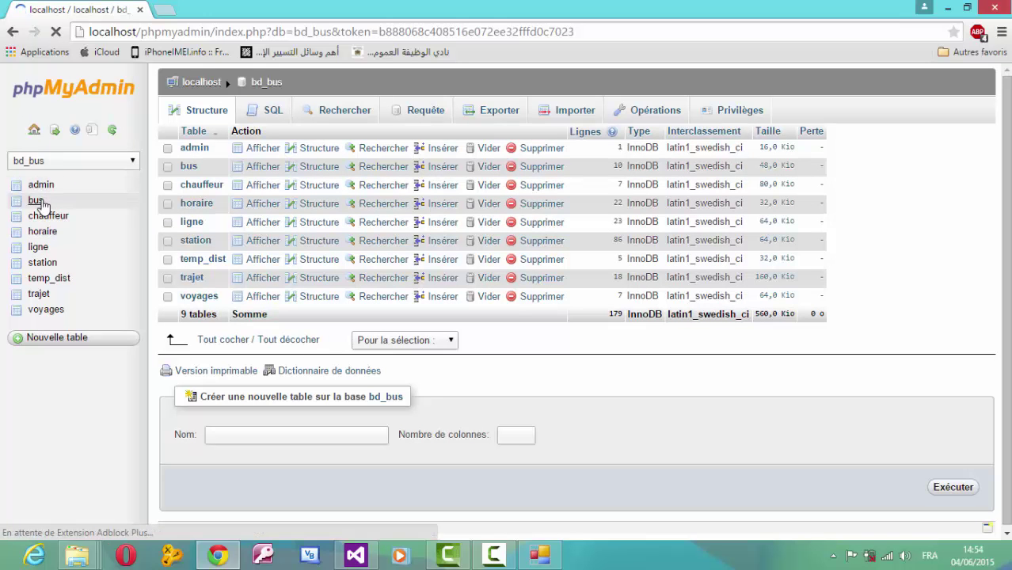
pyautogui.click(37, 201)
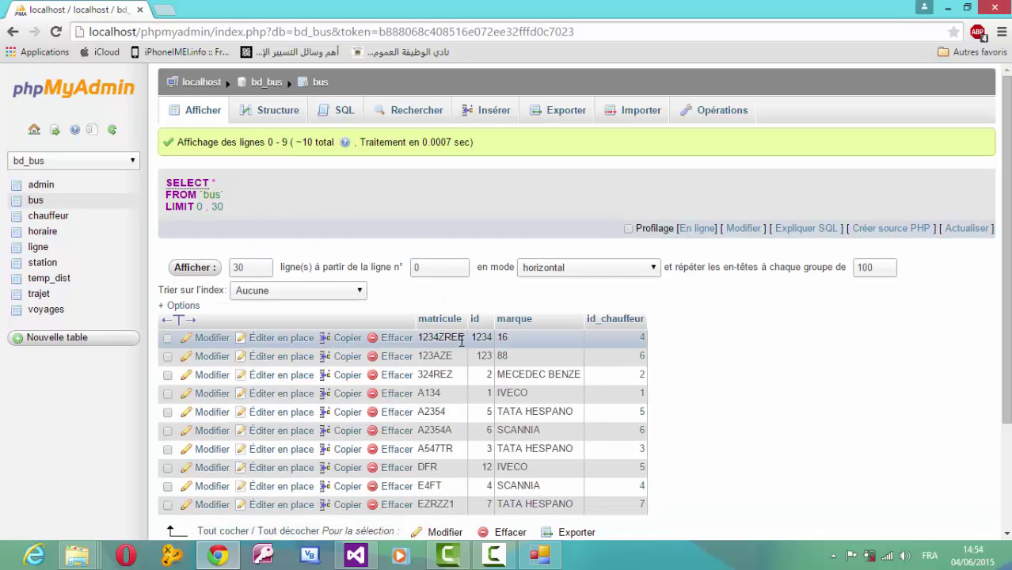
# - Switch back to the bus form, compare its table with the database rows, minimize the browser and move the form up on the desktop
pyautogui.click(541, 555)
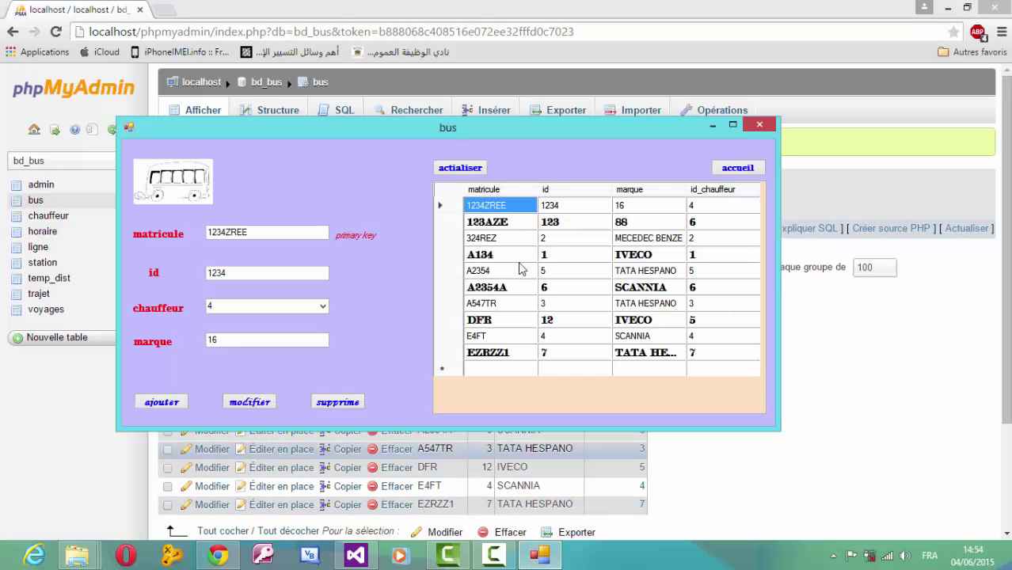
pyautogui.moveTo(511, 141); pyautogui.dragTo(462, 364)
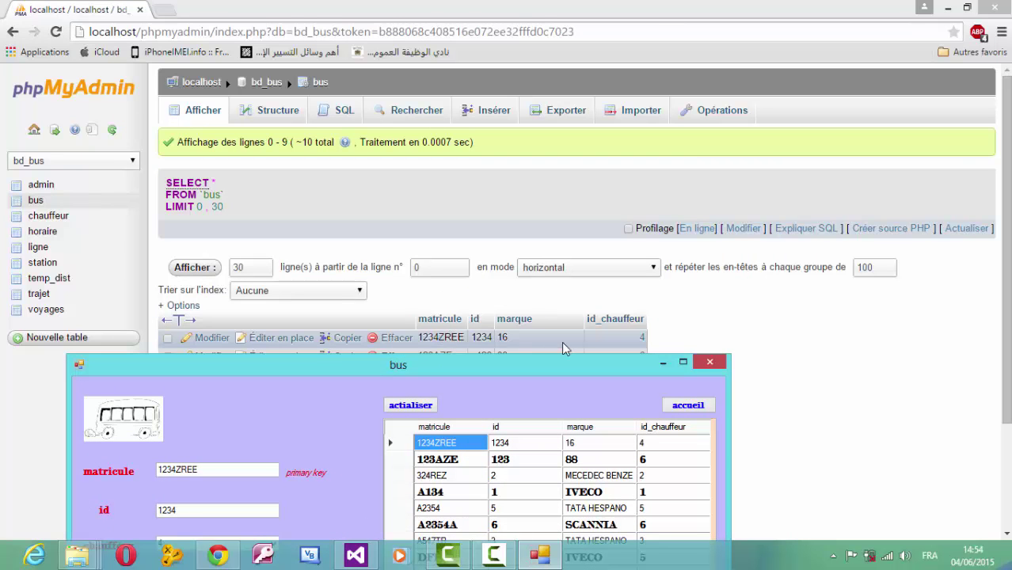
pyautogui.click(940, 9)
pyautogui.click(945, 9)
pyautogui.moveTo(567, 366); pyautogui.dragTo(656, 77)
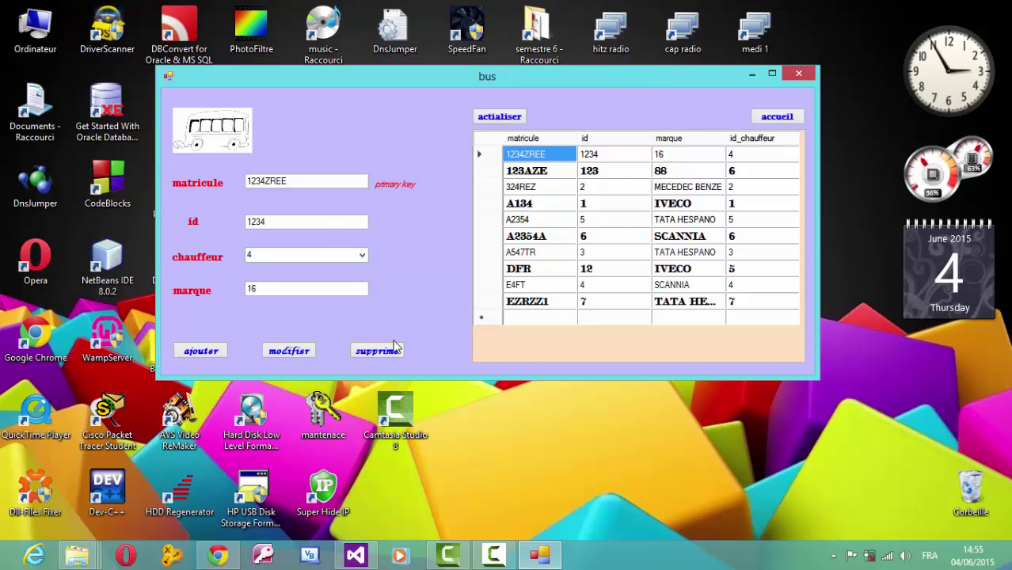
# - Change the marque of bus DFR to MERCEDES, save the modification and dismiss the message
pyautogui.click(602, 276)
pyautogui.click(669, 277)
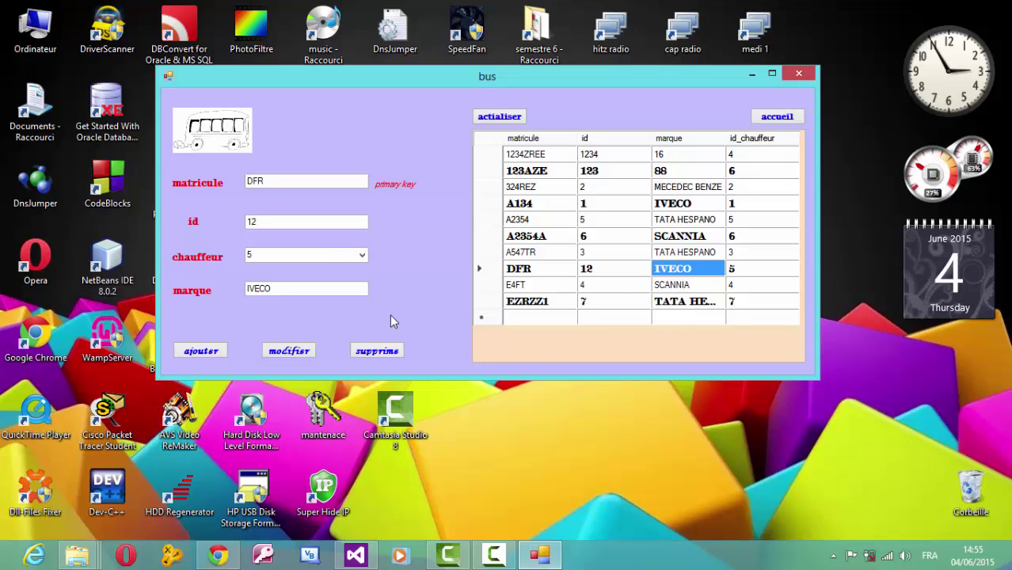
pyautogui.doubleClick(332, 290)
pyautogui.write('MERCEDES')
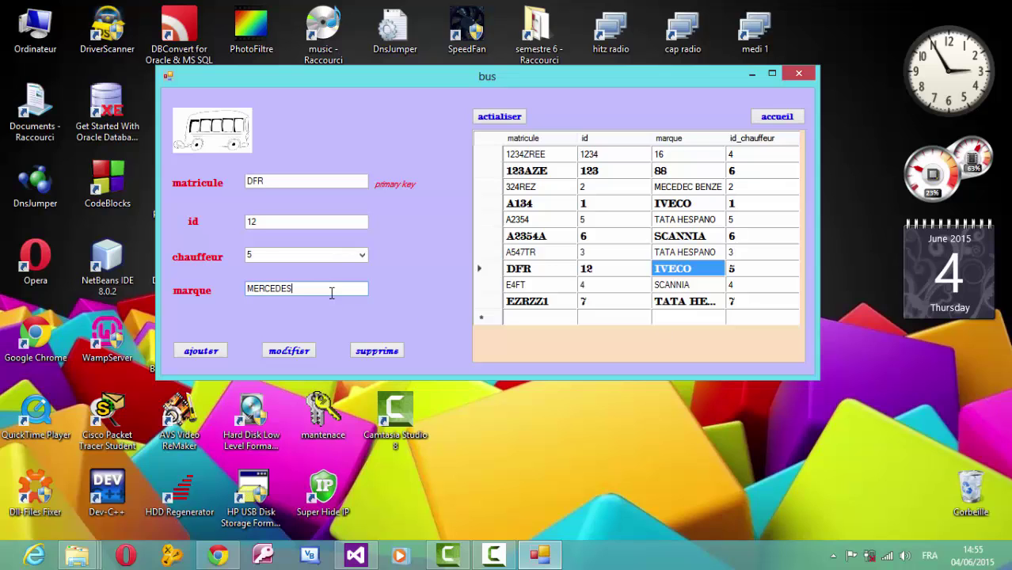
pyautogui.click(300, 352)
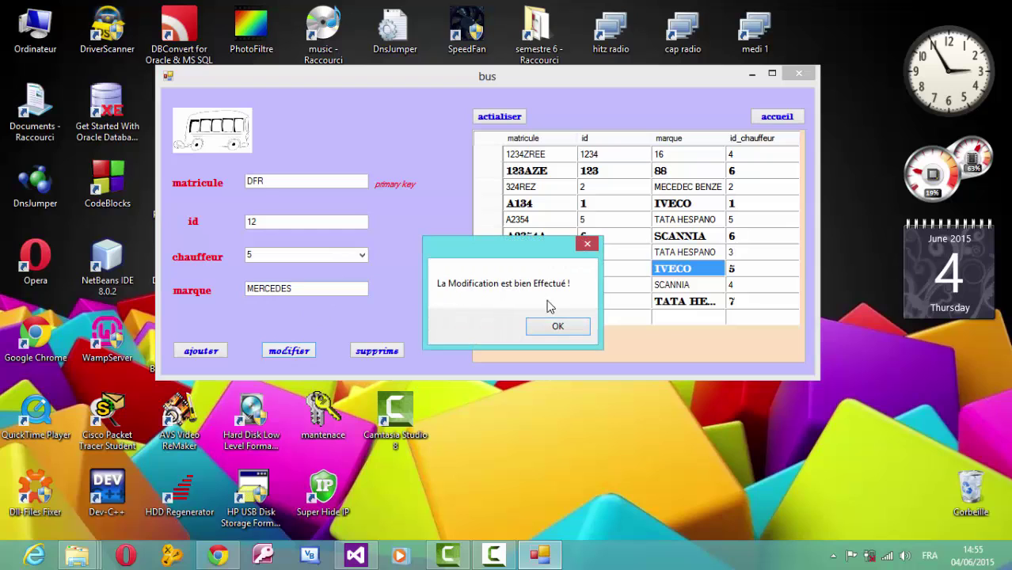
pyautogui.click(554, 325)
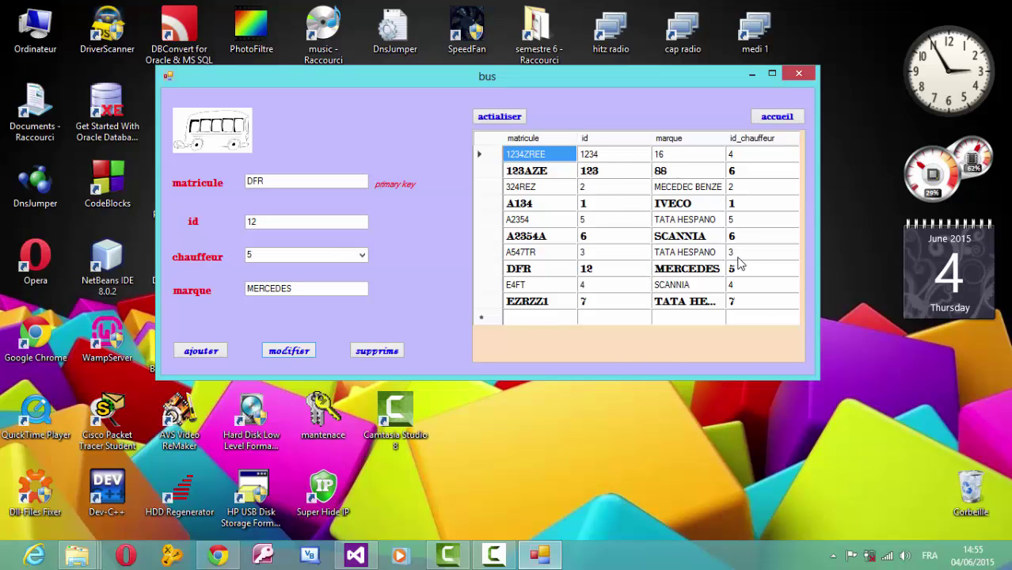
# - Delete the record of bus 1234ZREE, refresh the bus table and dismiss the messages
pyautogui.click(598, 157)
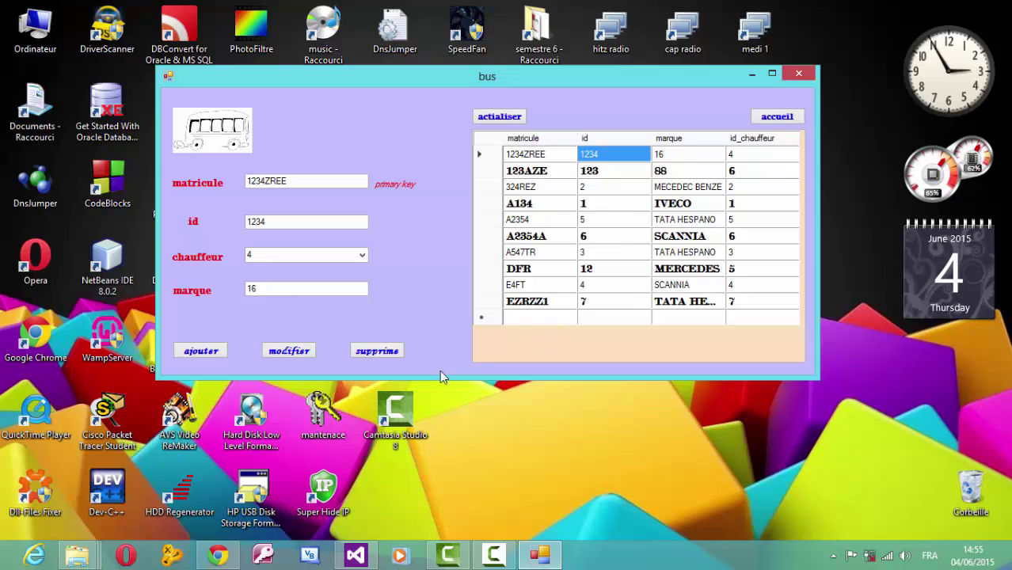
pyautogui.click(400, 352)
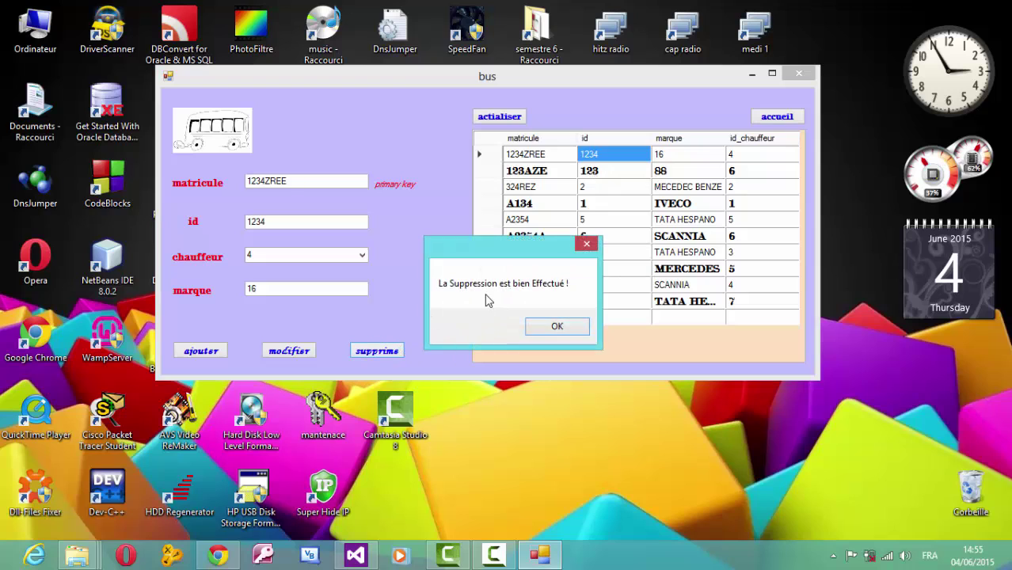
pyautogui.click(558, 327)
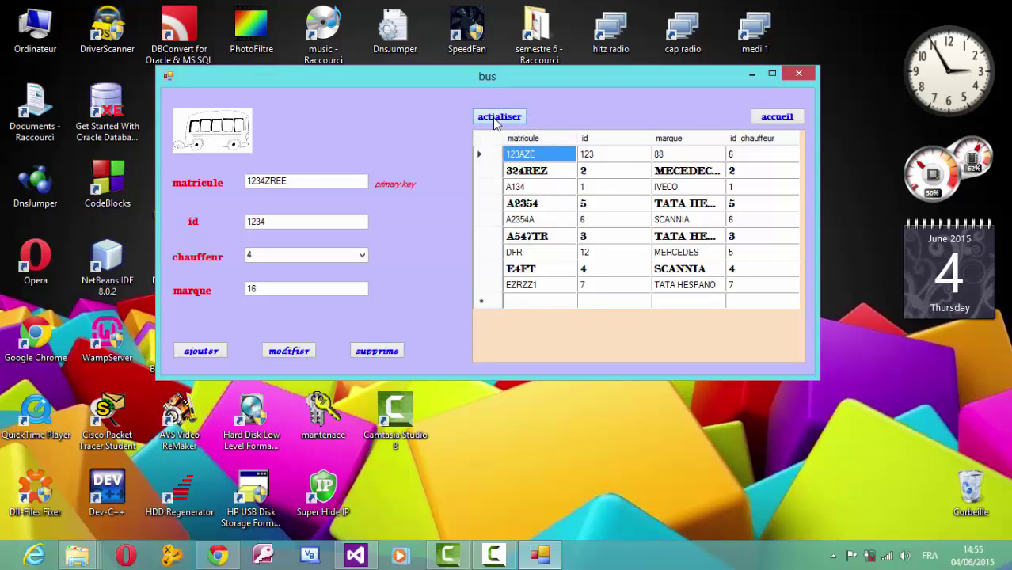
pyautogui.click(493, 119)
pyautogui.click(552, 327)
# - Return to the choice menu and view the ligne and station forms, going back to the menu after each
pyautogui.click(770, 120)
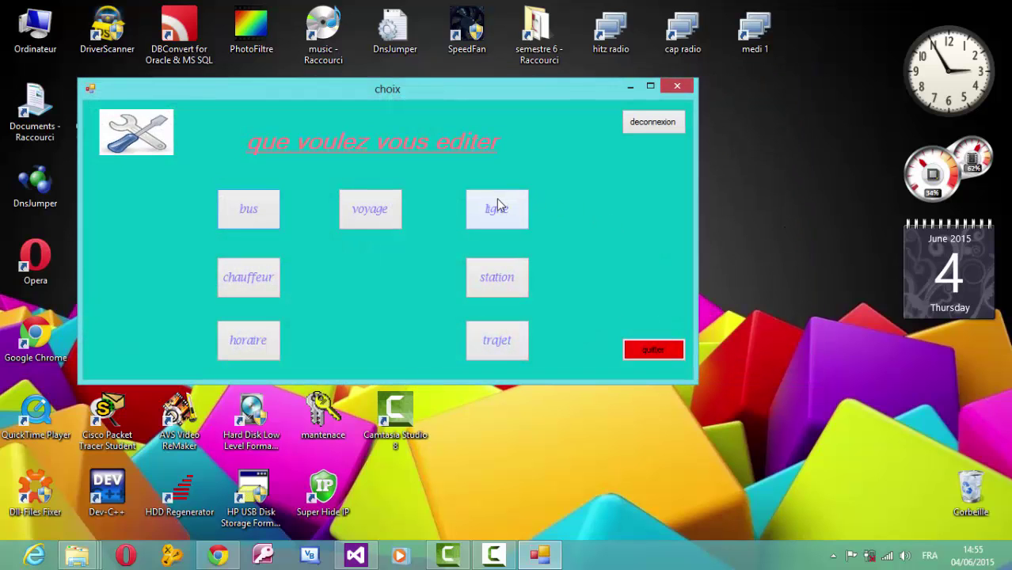
pyautogui.click(502, 218)
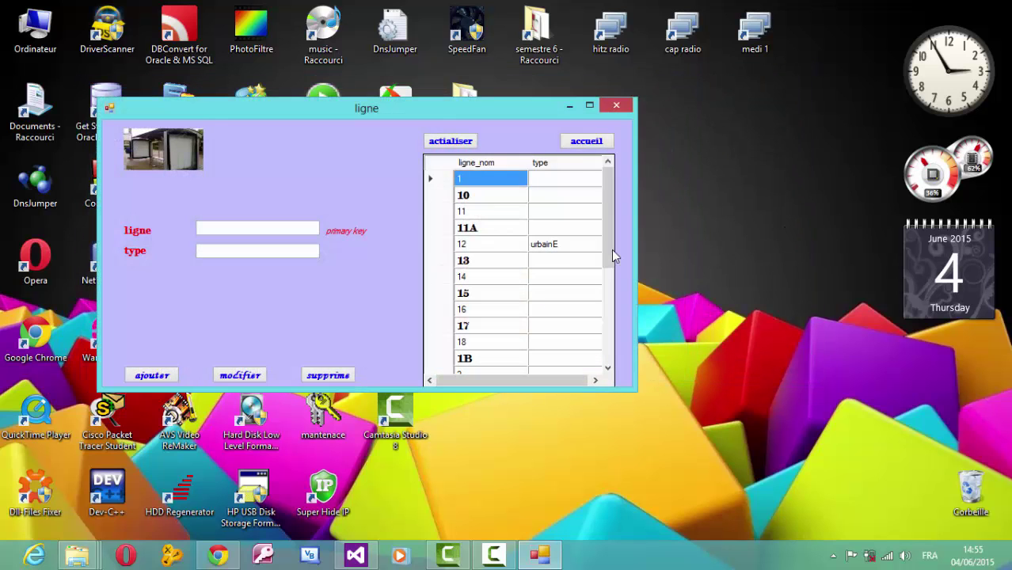
pyautogui.click(584, 144)
pyautogui.click(517, 315)
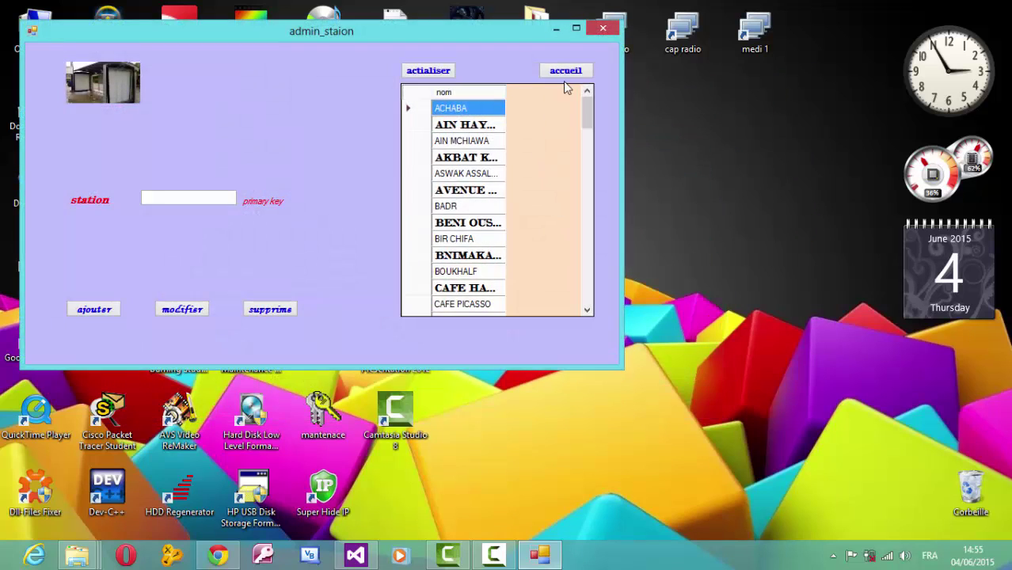
pyautogui.click(565, 71)
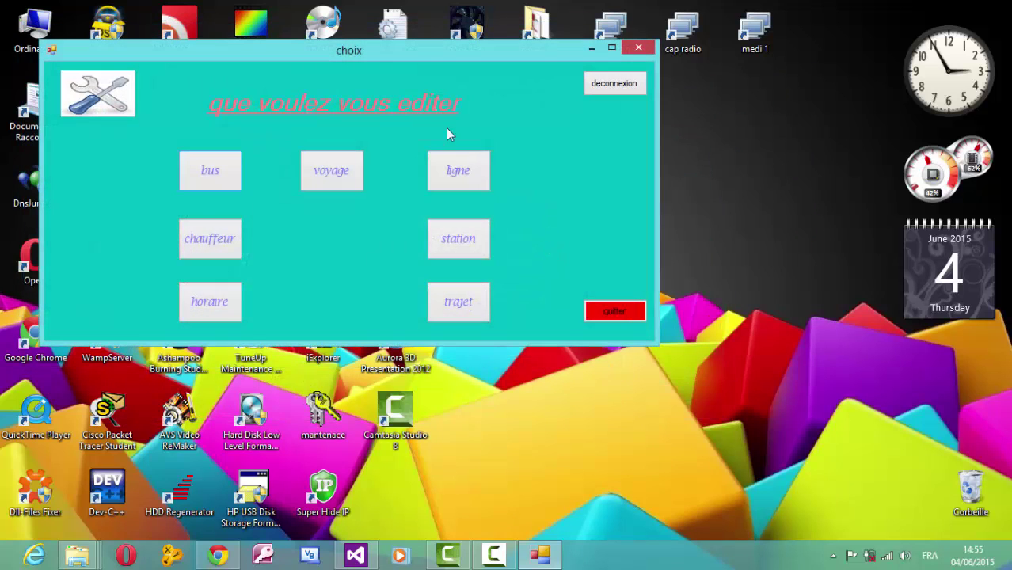
# - Move the choix window toward the middle of the desktop and quit the application
pyautogui.moveTo(358, 54); pyautogui.dragTo(515, 148)
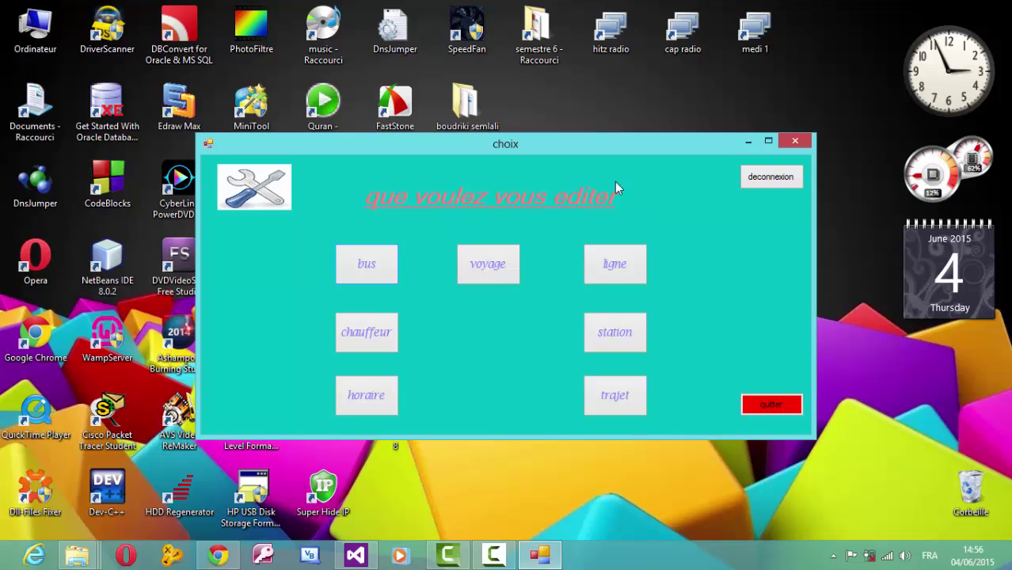
pyautogui.click(762, 412)
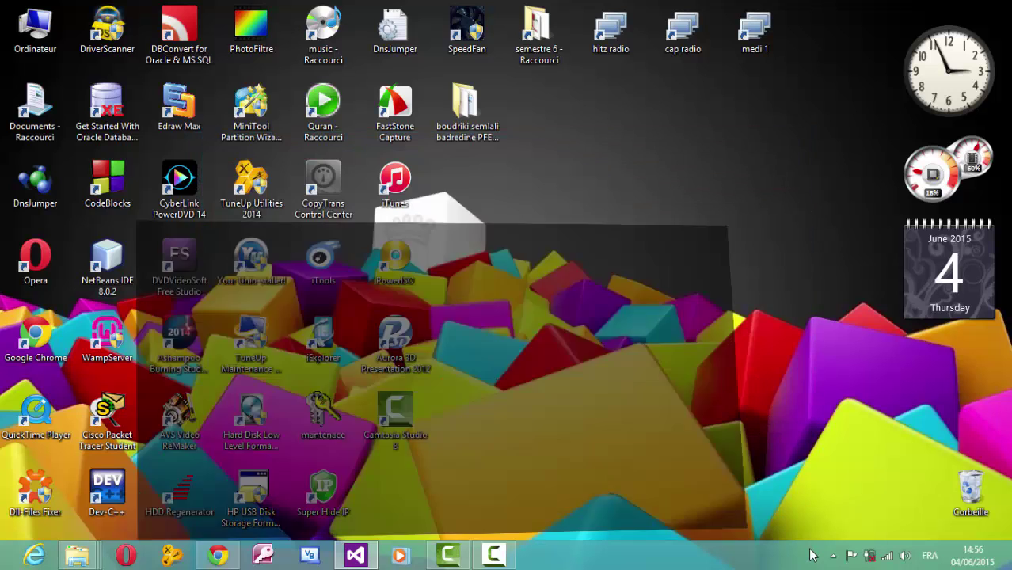